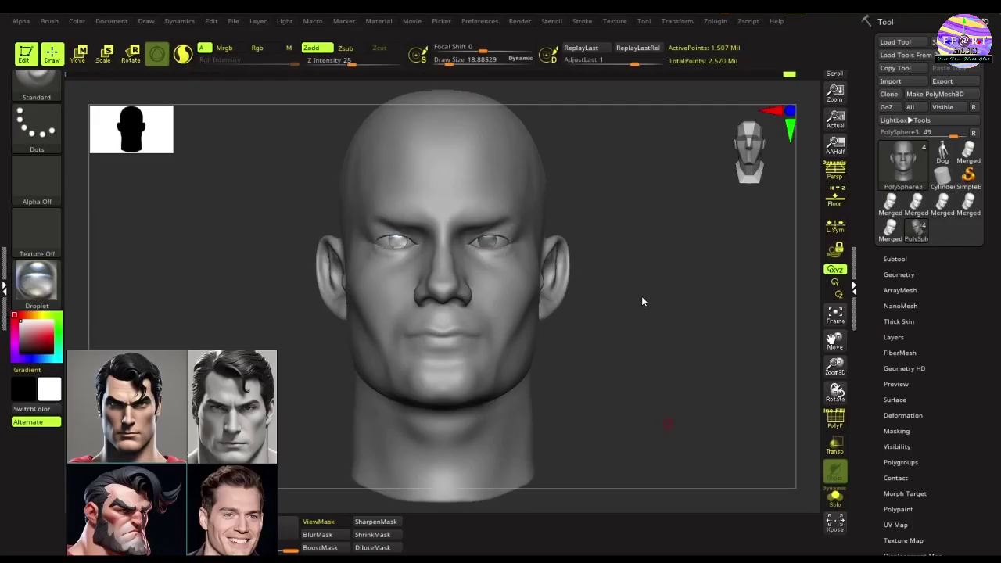
Mask the hairline on the sides of the head and across the upper forehead using MaskPen at a draw size of about 135
mouse_move(641, 301)
mouse_down()
mouse_move(646, 313)
mouse_move(632, 313)
mouse_move(612, 262)
mouse_up()
drag(667, 205, 471, 187)
mouse_move(523, 246)
mouse_down()
mouse_move(641, 208)
mouse_move(610, 234)
mouse_up()
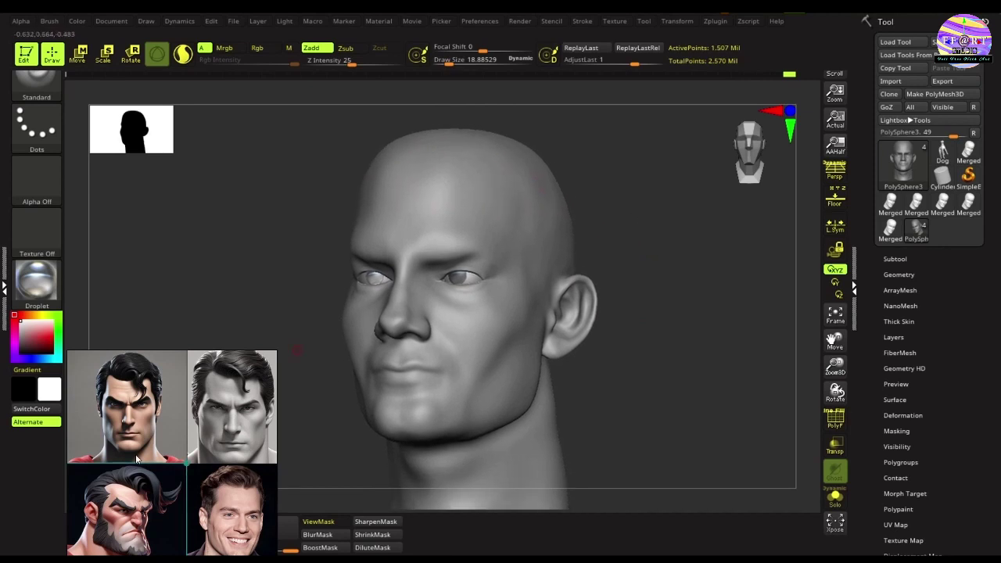
mouse_move(659, 335)
mouse_down()
mouse_move(650, 295)
mouse_move(658, 284)
mouse_move(532, 235)
mouse_up()
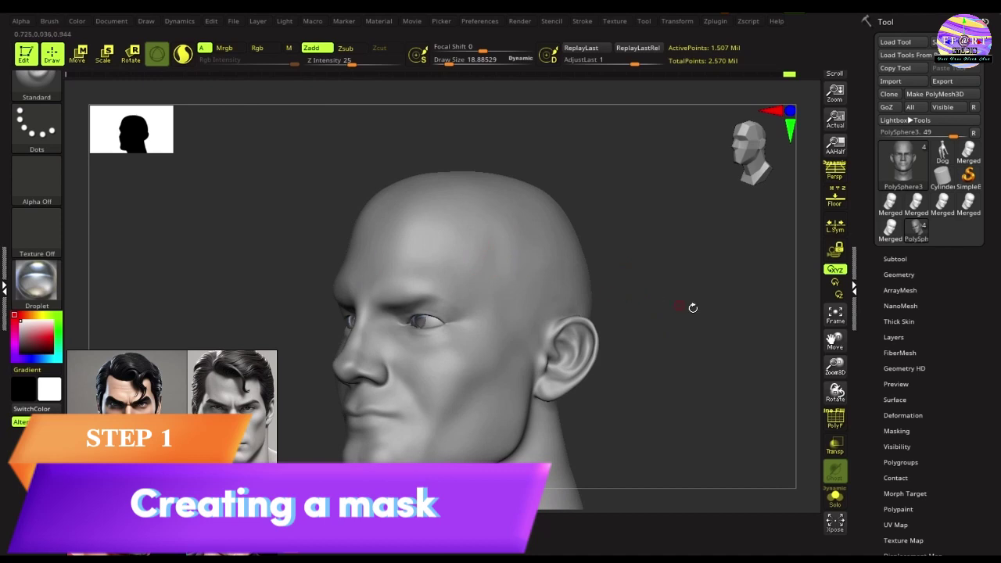
drag(678, 304, 696, 286)
key(s)
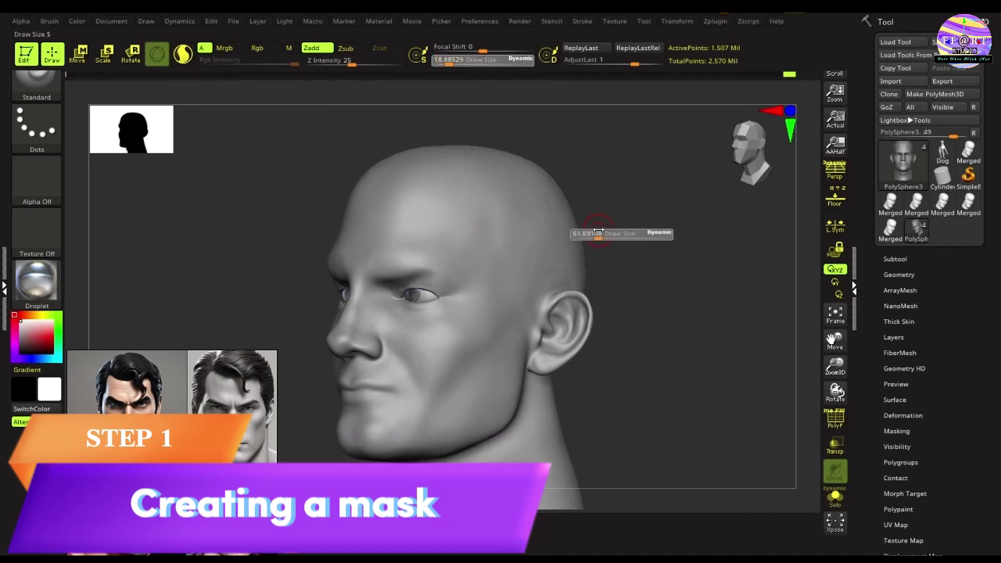
mouse_move(607, 227)
mouse_down()
mouse_move(622, 228)
mouse_move(623, 247)
mouse_up()
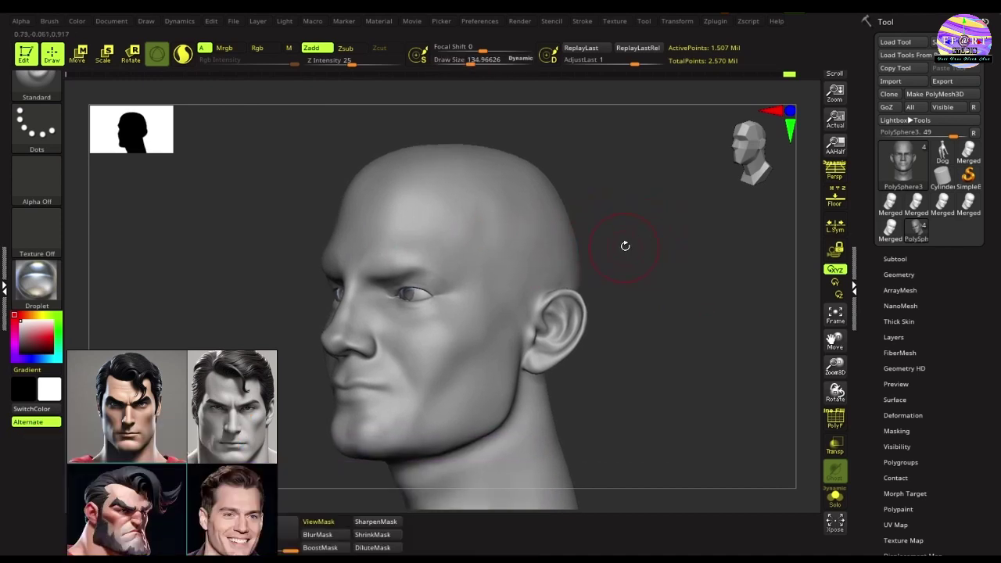
key(ctrl)
shift+drag(529, 242, 543, 216)
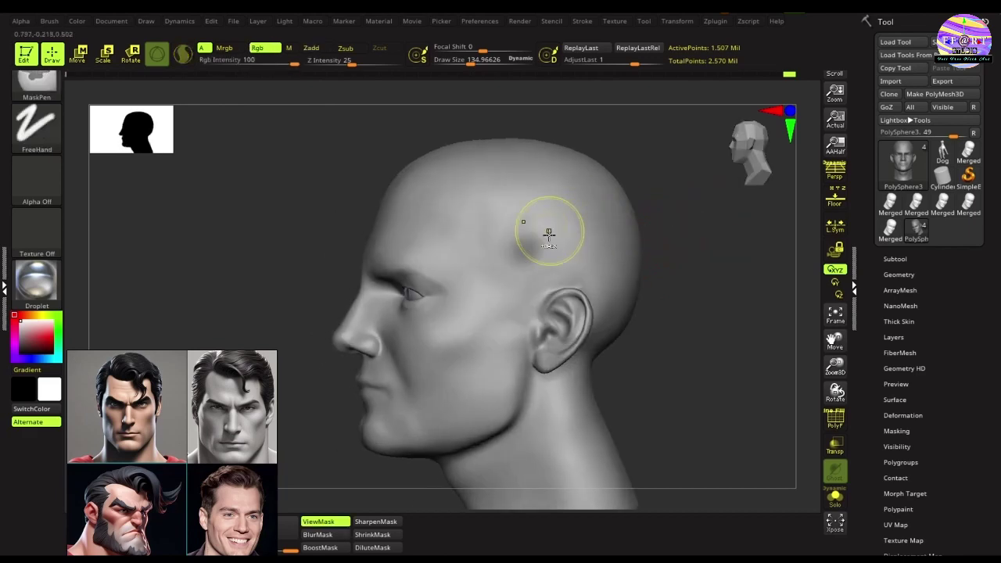
ctrl+drag(532, 270, 469, 156)
mouse_move(693, 217)
mouse_down()
mouse_move(627, 201)
mouse_move(688, 291)
mouse_move(653, 294)
mouse_move(672, 283)
mouse_move(676, 293)
mouse_move(519, 278)
mouse_up()
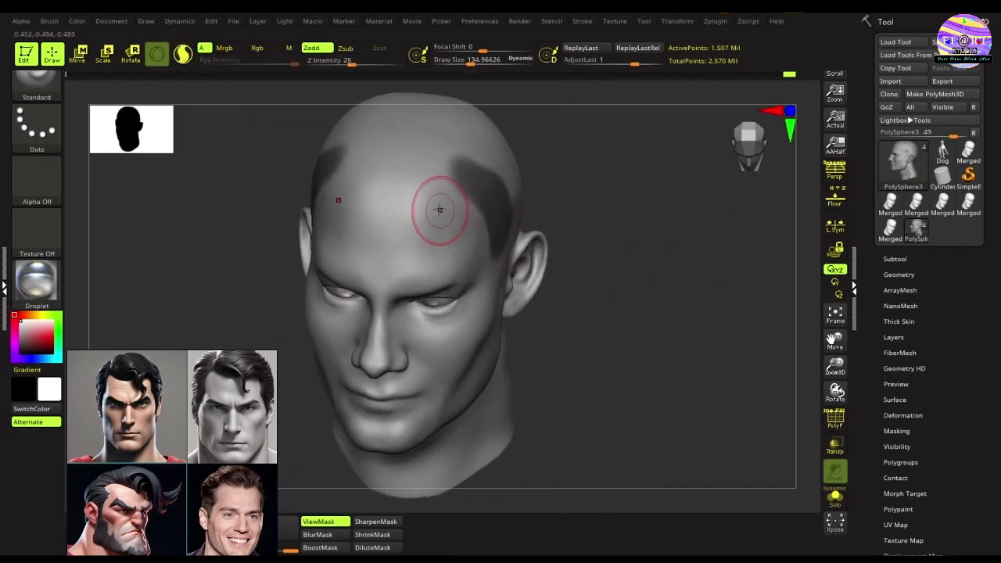
mouse_move(358, 161)
ctrl+mouse_down()
mouse_move(430, 176)
mouse_move(451, 168)
ctrl+mouse_up()
Extend the hairline mask down the temple into a sideburn in front of the ear, with a draw size of about 88
mouse_move(694, 363)
mouse_down()
mouse_move(690, 272)
mouse_move(580, 235)
mouse_up()
key(s)
drag(670, 235, 653, 234)
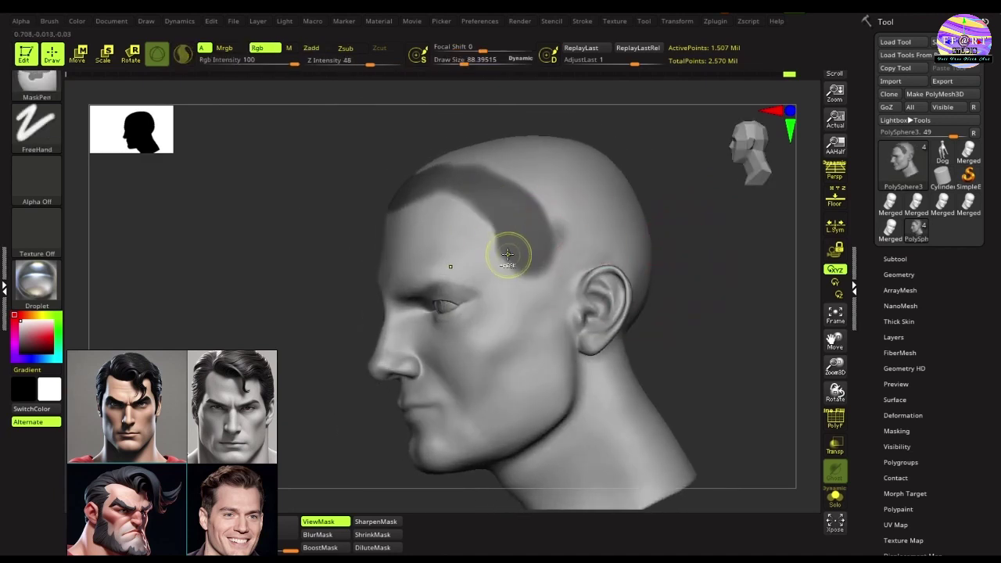
mouse_move(510, 252)
ctrl+mouse_down()
mouse_move(536, 270)
mouse_move(567, 339)
ctrl+mouse_up()
right_drag(567, 339, 552, 291)
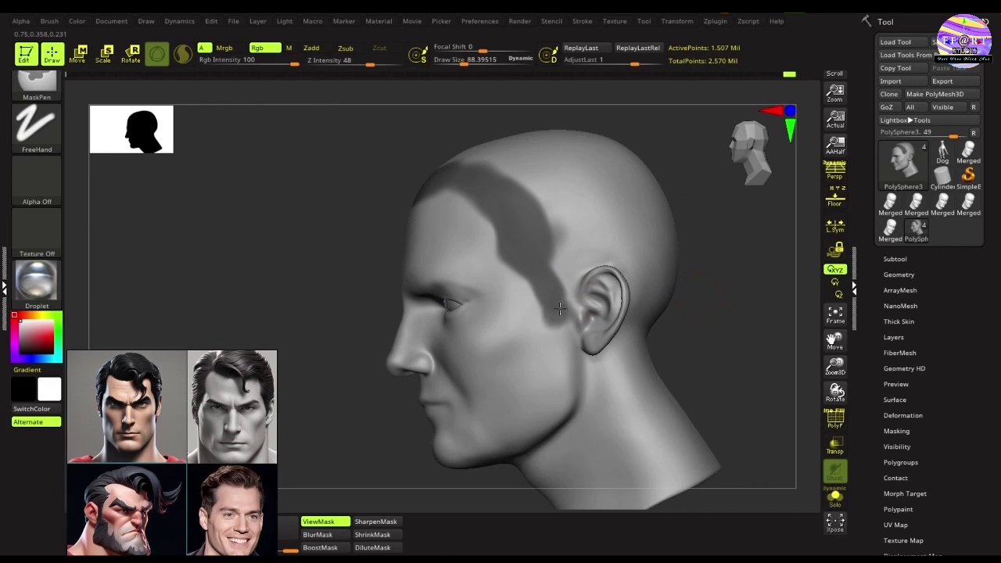
ctrl+drag(557, 315, 699, 286)
right_drag(699, 286, 610, 261)
Mask the rest of the scalp over the crown and back of the head down to the nape, with a draw size of about 80
mouse_move(610, 262)
ctrl+mouse_down()
mouse_move(625, 320)
mouse_move(735, 329)
ctrl+mouse_up()
mouse_move(388, 328)
right_down()
mouse_move(586, 258)
mouse_move(733, 241)
mouse_move(620, 268)
right_up()
key(s)
drag(675, 262, 703, 262)
mouse_move(545, 263)
ctrl+mouse_down()
mouse_move(482, 264)
mouse_move(549, 213)
ctrl+mouse_up()
mouse_move(550, 213)
right_down()
mouse_move(693, 281)
mouse_move(664, 301)
mouse_move(594, 235)
mouse_move(466, 164)
mouse_move(665, 259)
mouse_move(648, 268)
mouse_move(732, 272)
mouse_move(641, 274)
mouse_move(677, 320)
right_up()
right_drag(518, 340, 625, 315)
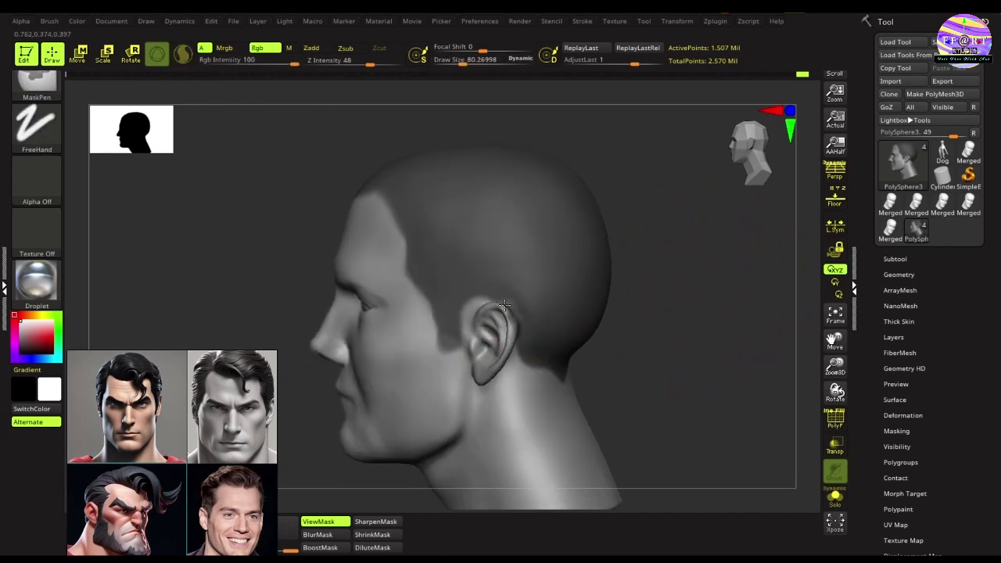
Refine the mask edge around the ear and sideburn with a draw size of about 40
right_drag(501, 304, 544, 324)
mouse_move(487, 309)
alt+right_down()
mouse_move(516, 285)
mouse_move(758, 328)
mouse_move(768, 319)
mouse_move(459, 257)
alt+right_up()
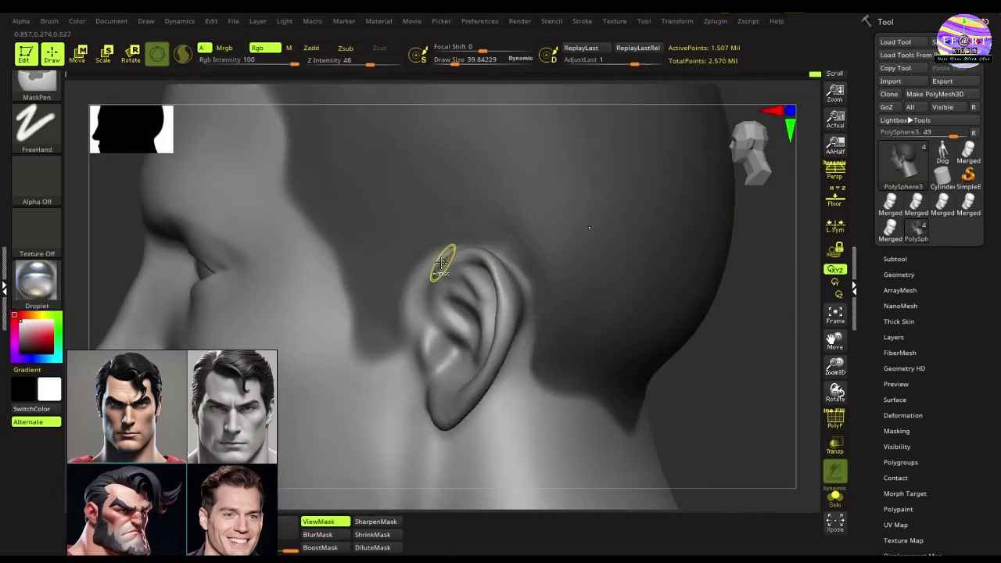
right_drag(699, 286, 479, 263)
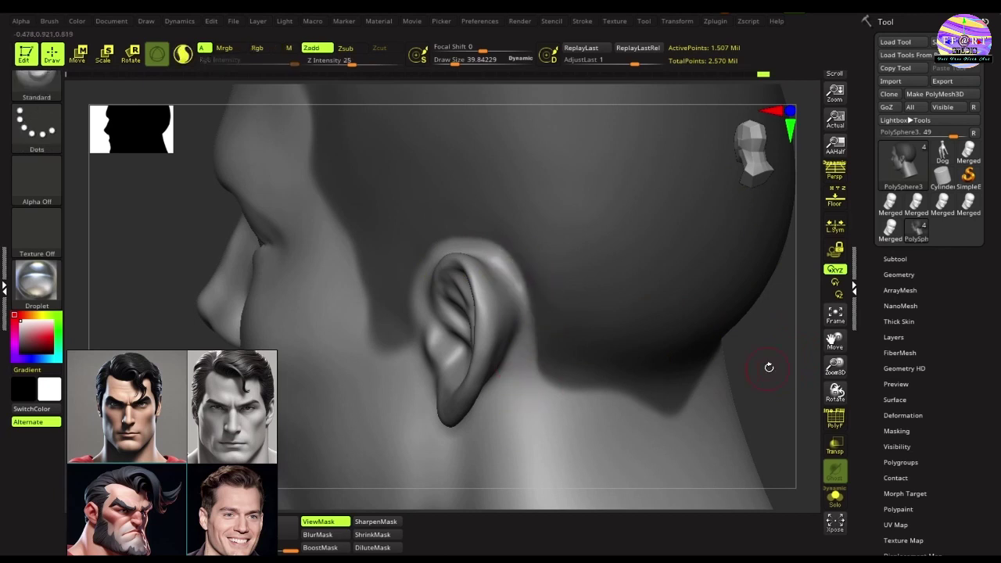
right_drag(742, 369, 514, 346)
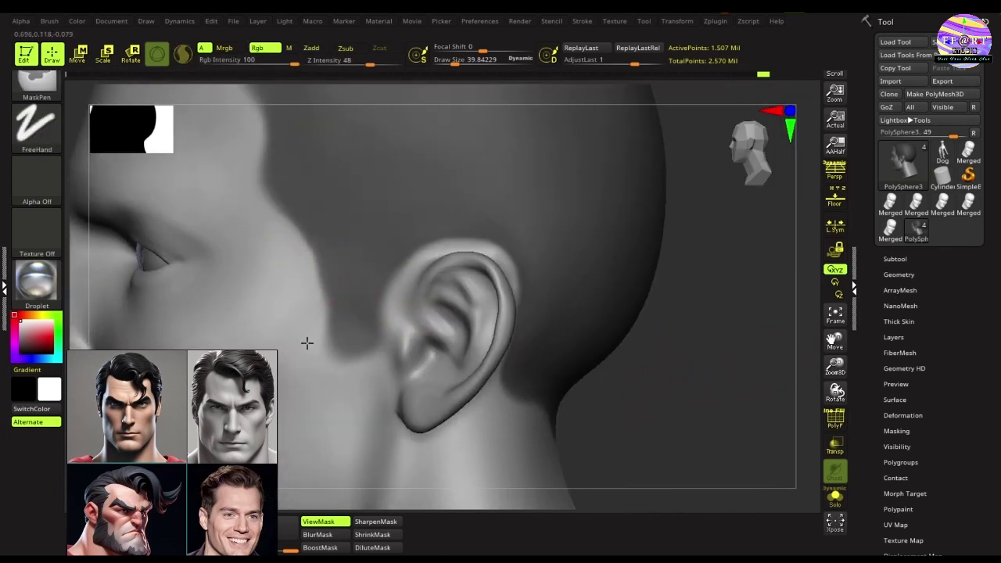
mouse_move(396, 365)
right_down()
mouse_move(674, 348)
mouse_move(674, 336)
mouse_move(383, 288)
right_up()
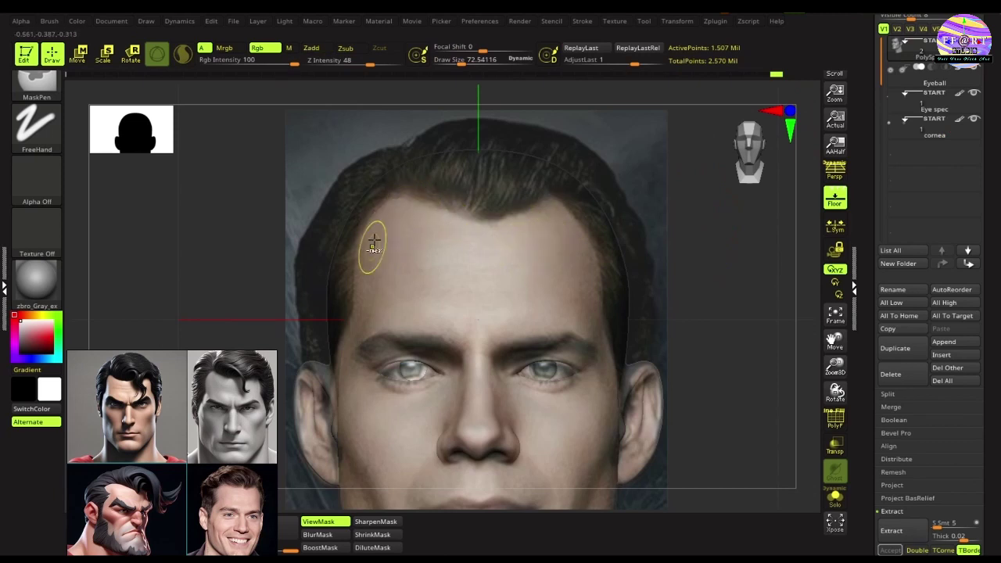
Compare the hairline mask with the front and side reference images, and hide the floor references
key(ctrl)
scroll(737, 253, down, 2)
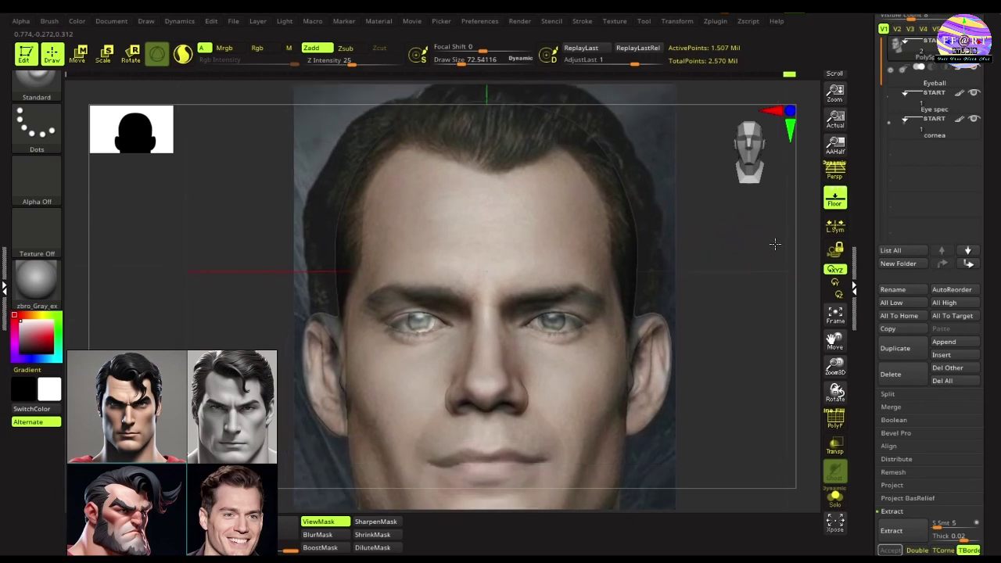
mouse_move(745, 331)
mouse_down()
mouse_move(755, 328)
mouse_move(730, 335)
mouse_up()
key(ctrl)
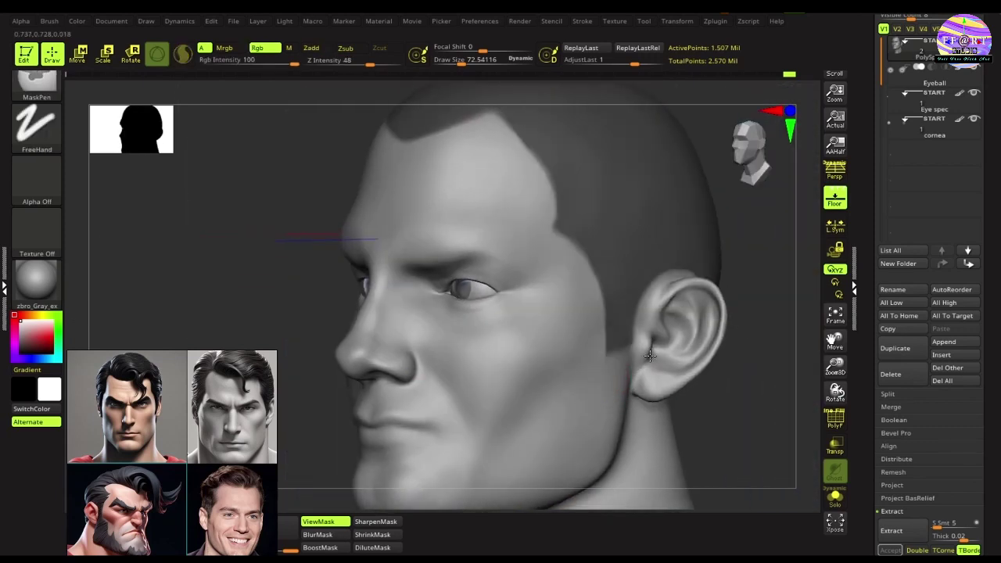
drag(603, 364, 565, 272)
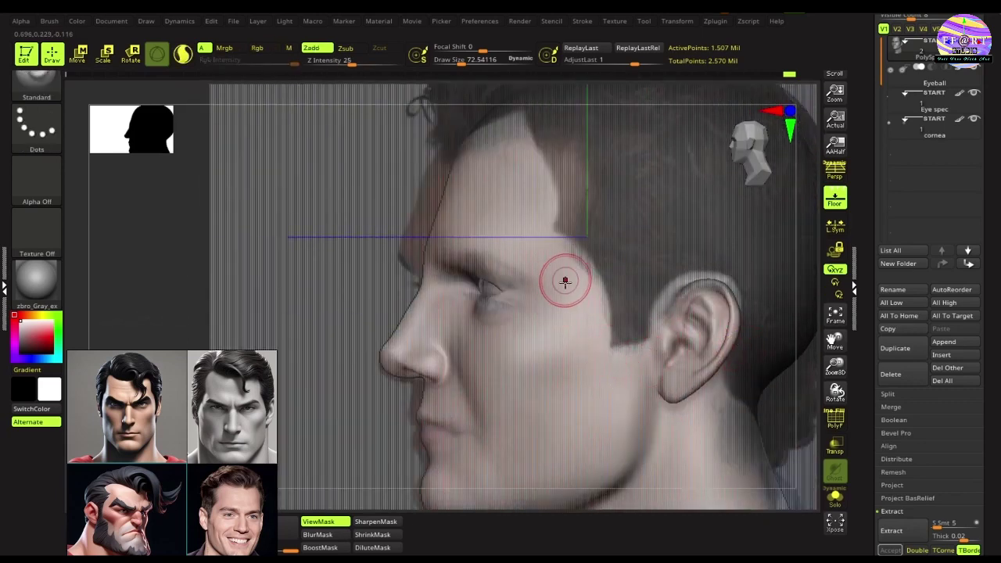
shift+drag(190, 226, 821, 293)
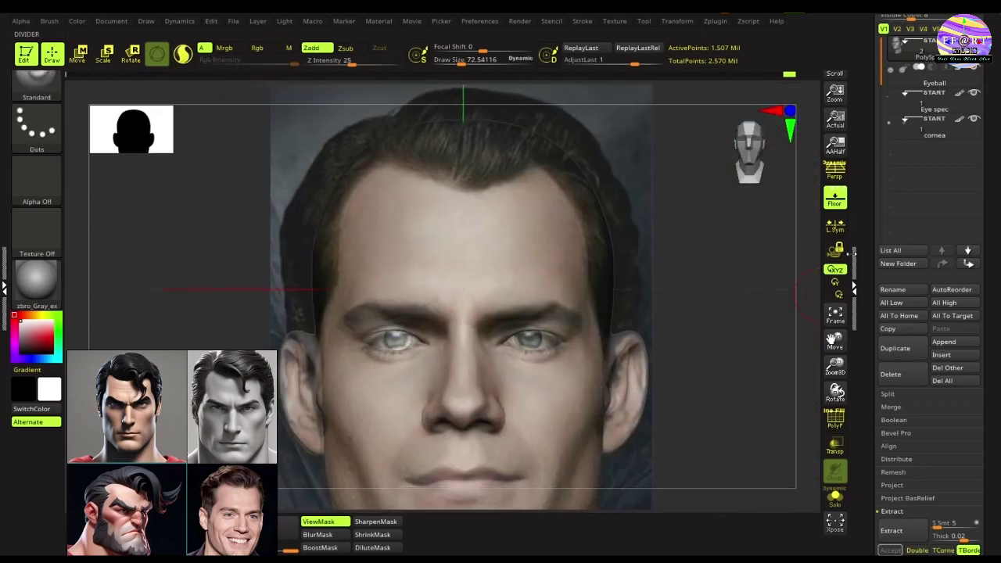
click(835, 203)
Refine the mask's hairline curve at the temples and forehead corners, reducing the draw size to about 52
mouse_move(774, 235)
mouse_down()
mouse_move(547, 203)
mouse_move(536, 217)
mouse_up()
key(ctrl)
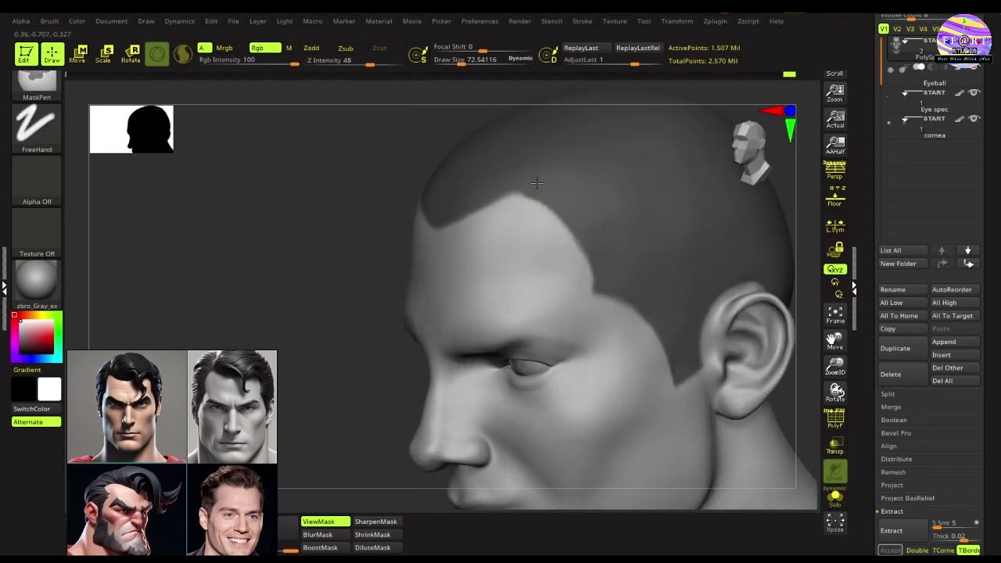
right_drag(566, 200, 295, 212)
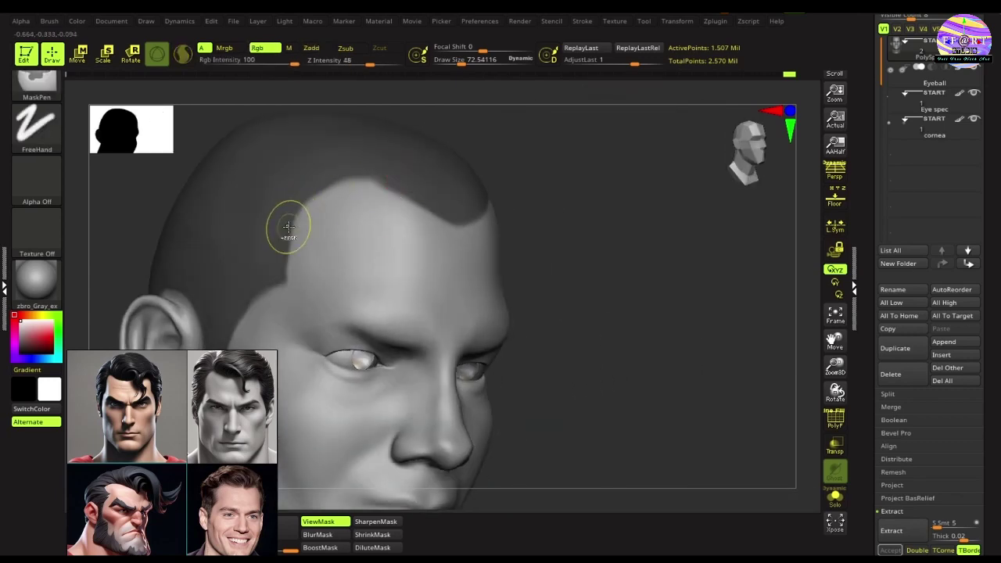
drag(282, 247, 293, 205)
right_drag(355, 173, 401, 178)
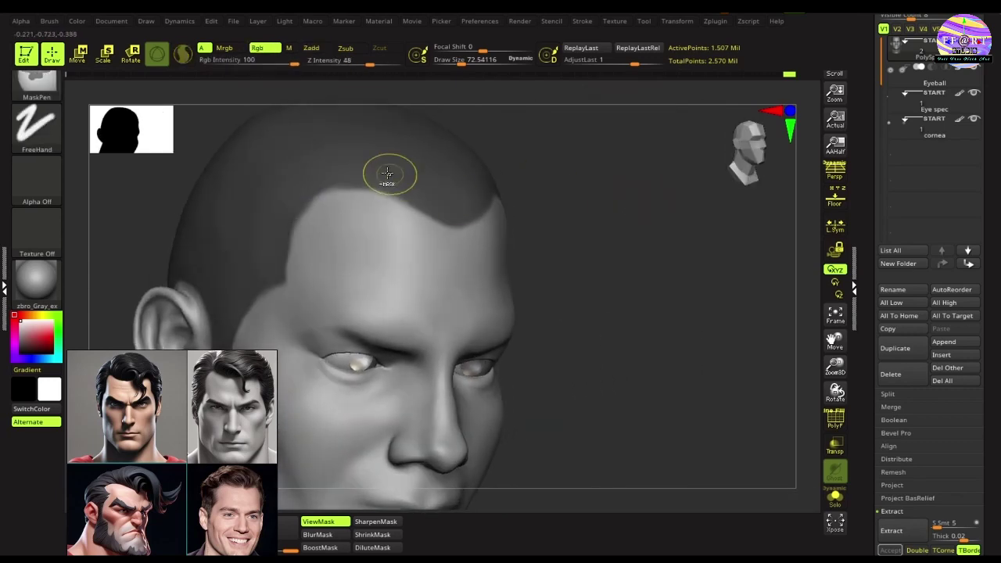
key(s)
click(543, 240)
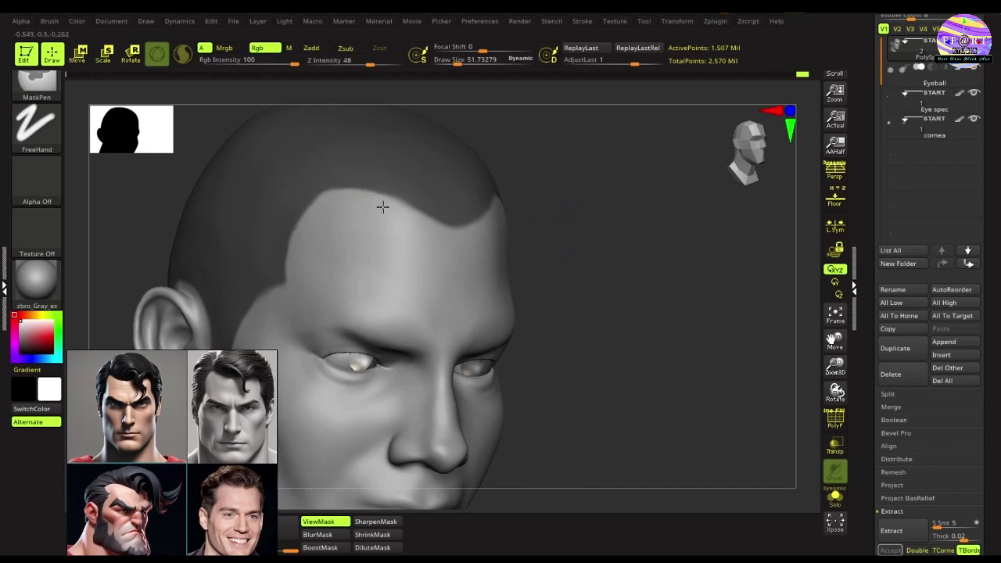
mouse_move(621, 219)
right_down()
mouse_move(408, 228)
mouse_move(710, 235)
mouse_move(481, 170)
mouse_move(469, 258)
mouse_move(376, 188)
right_up()
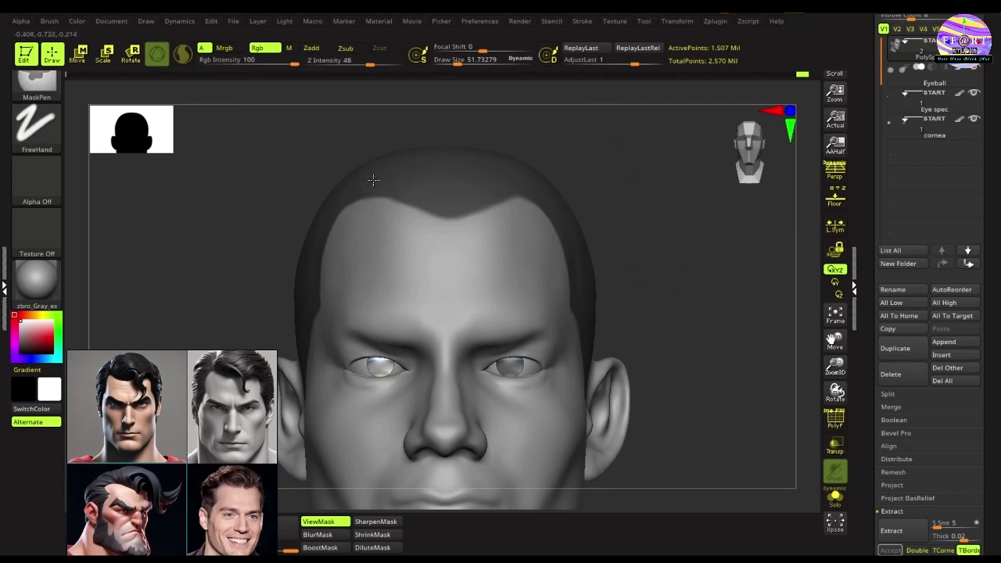
mouse_move(643, 214)
right_down()
mouse_move(594, 218)
mouse_move(652, 227)
right_up()
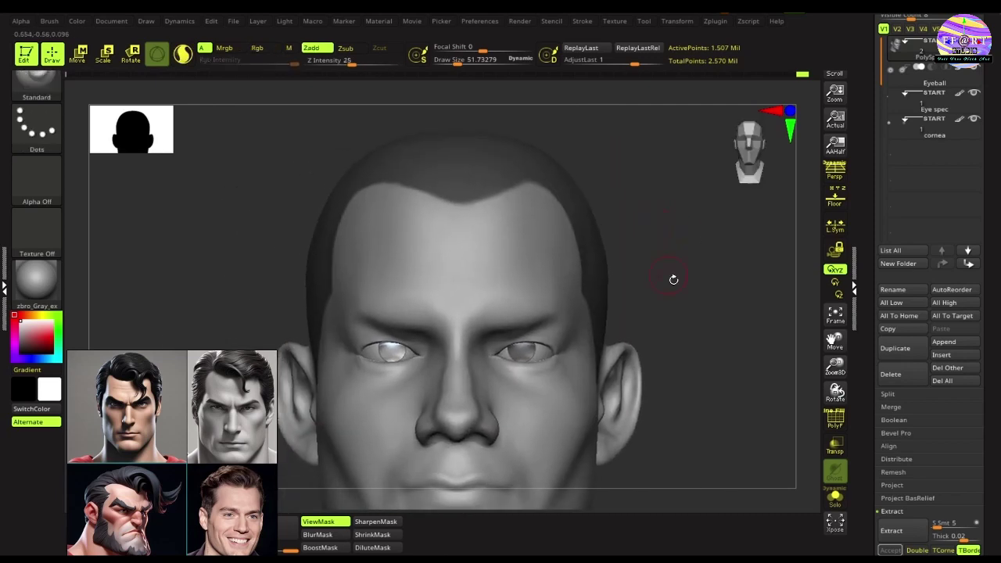
Extract the masked scalp into a new subtool with smoothing 5 and thickness 0.02, and accept the extraction
mouse_move(734, 293)
right_down()
mouse_move(690, 306)
mouse_move(702, 301)
mouse_move(664, 295)
mouse_move(726, 293)
mouse_move(714, 296)
mouse_move(719, 285)
mouse_move(707, 296)
right_up()
scroll(930, 258, up, 1)
scroll(970, 291, down, 5)
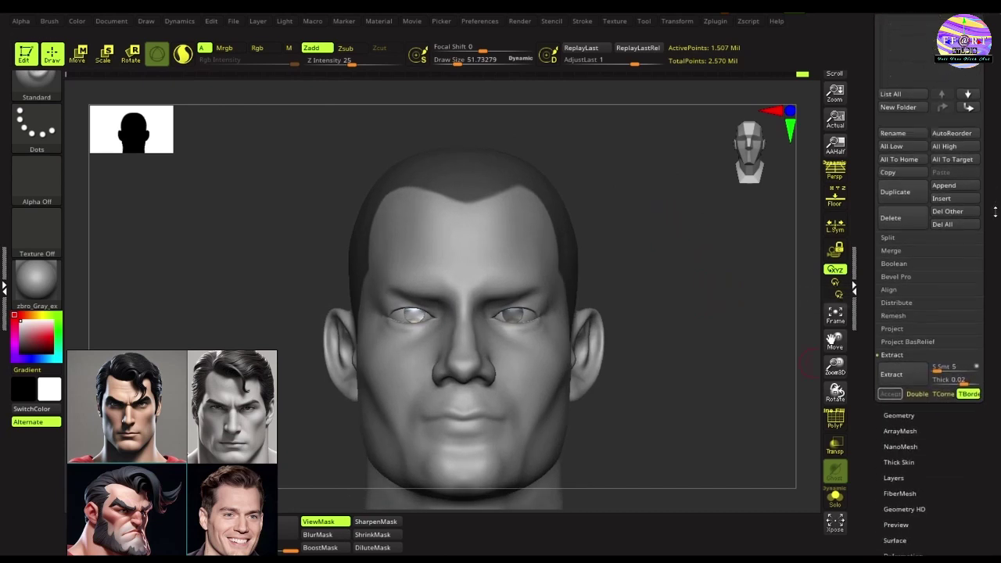
click(895, 306)
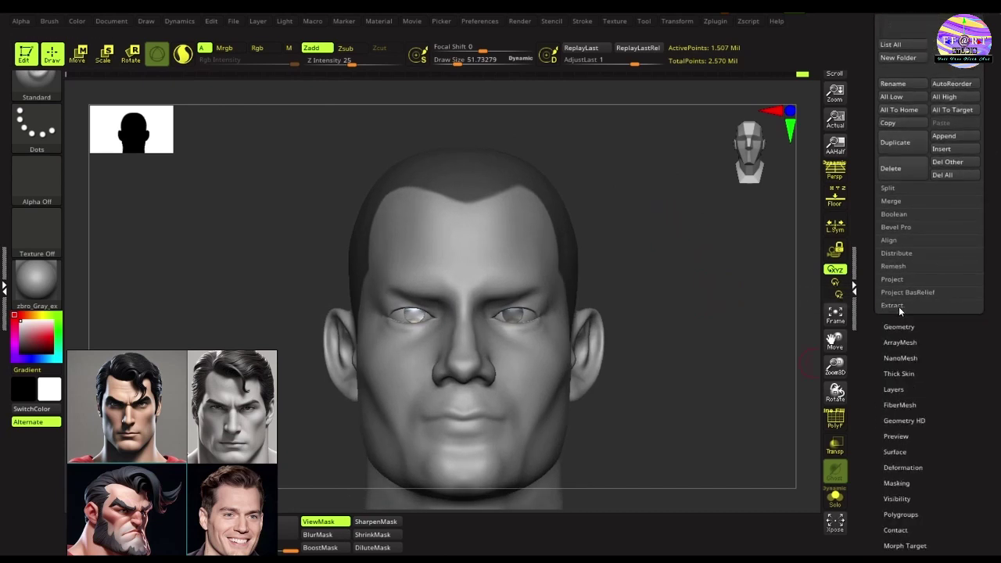
click(897, 304)
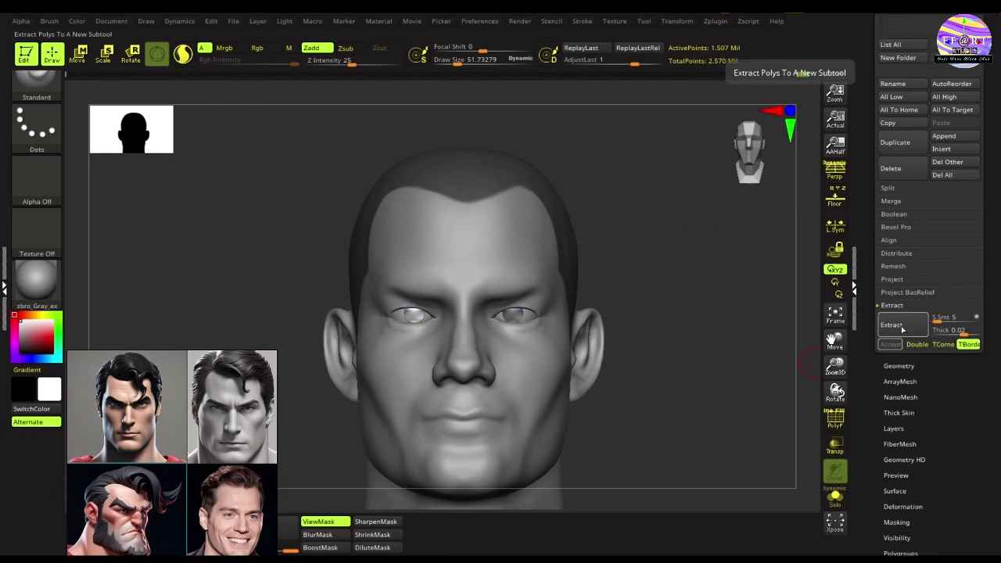
click(899, 327)
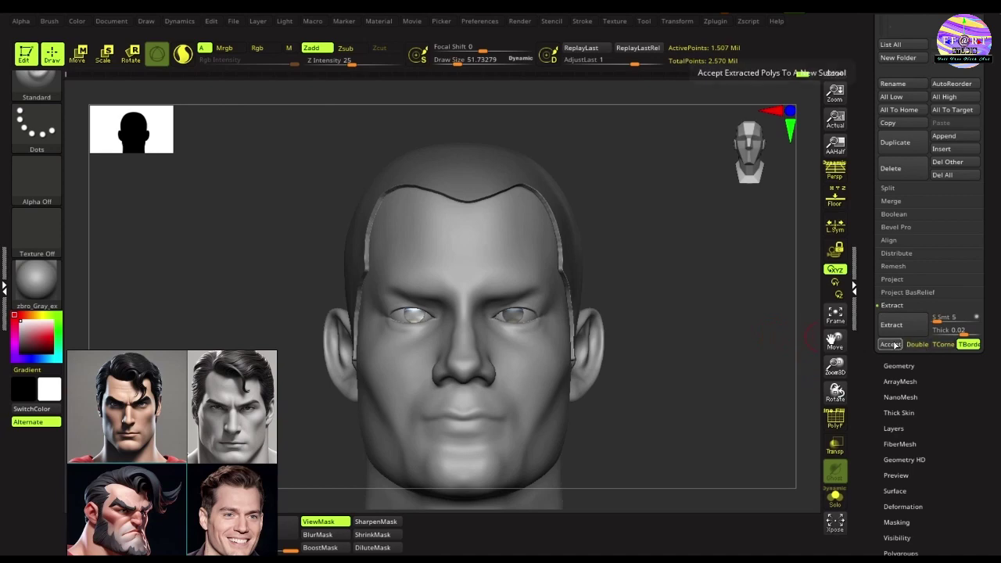
mouse_move(760, 320)
mouse_down()
mouse_move(653, 327)
mouse_move(751, 311)
mouse_up()
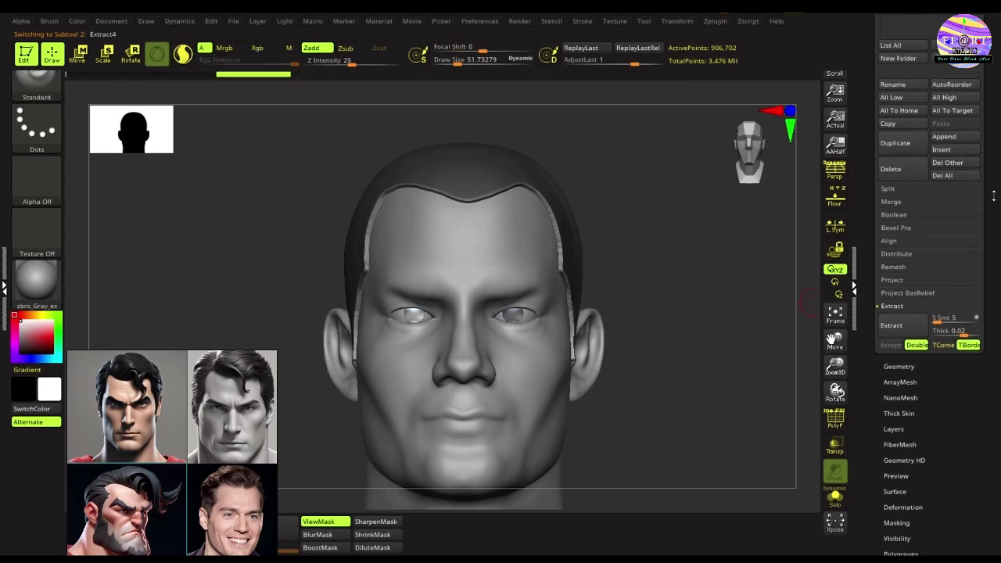
scroll(977, 322, up, 5)
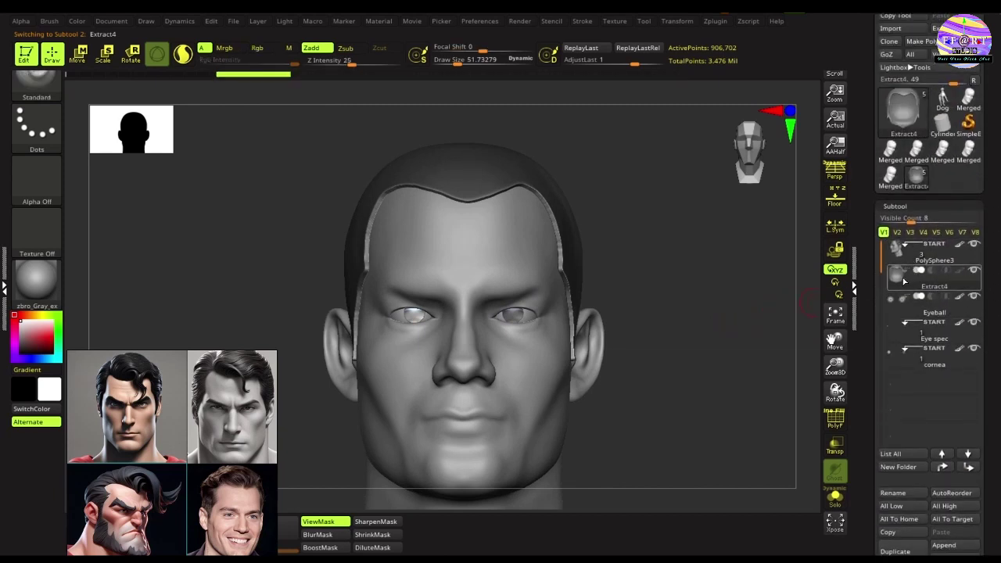
Clear the mask on the extracted scalp piece
drag(705, 304, 668, 275)
alt+drag(362, 270, 318, 269)
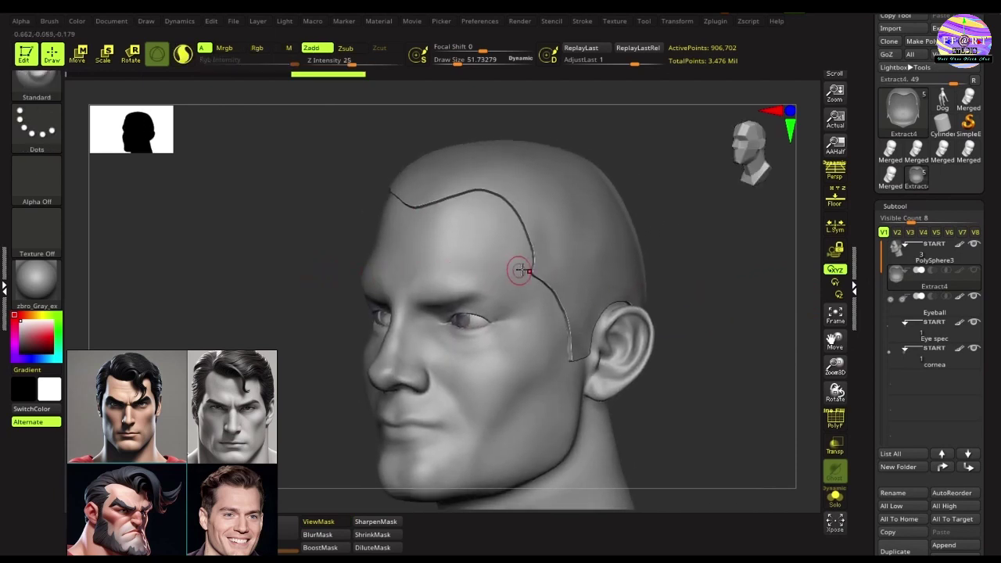
mouse_move(685, 241)
mouse_down()
mouse_move(706, 228)
mouse_move(654, 249)
mouse_move(696, 246)
mouse_move(677, 228)
mouse_move(669, 238)
mouse_up()
Inflate the sides and back of the extracted scalp piece with the Inflat brush at draw size about 145 and intensity 10
key(b)
key(i)
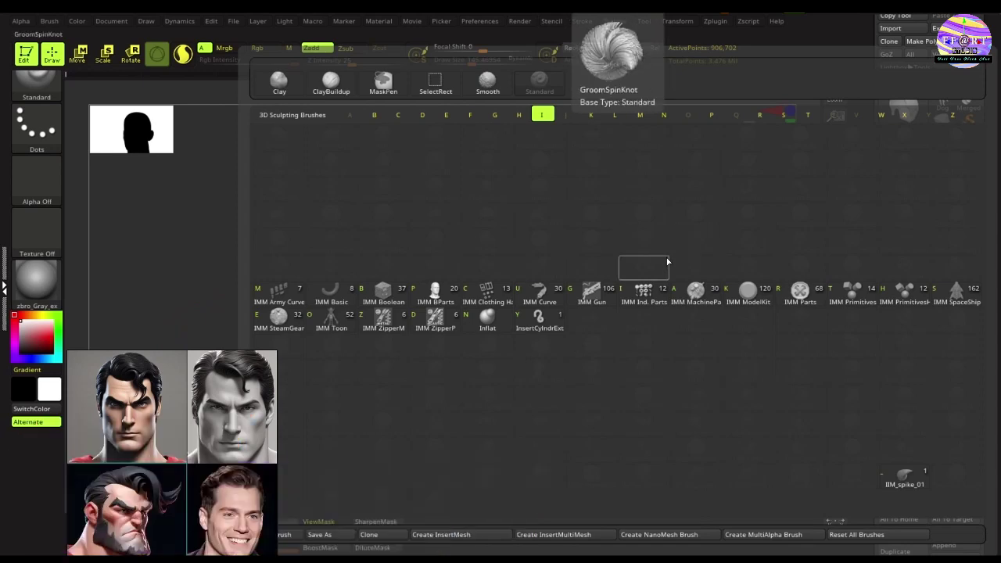
key(n)
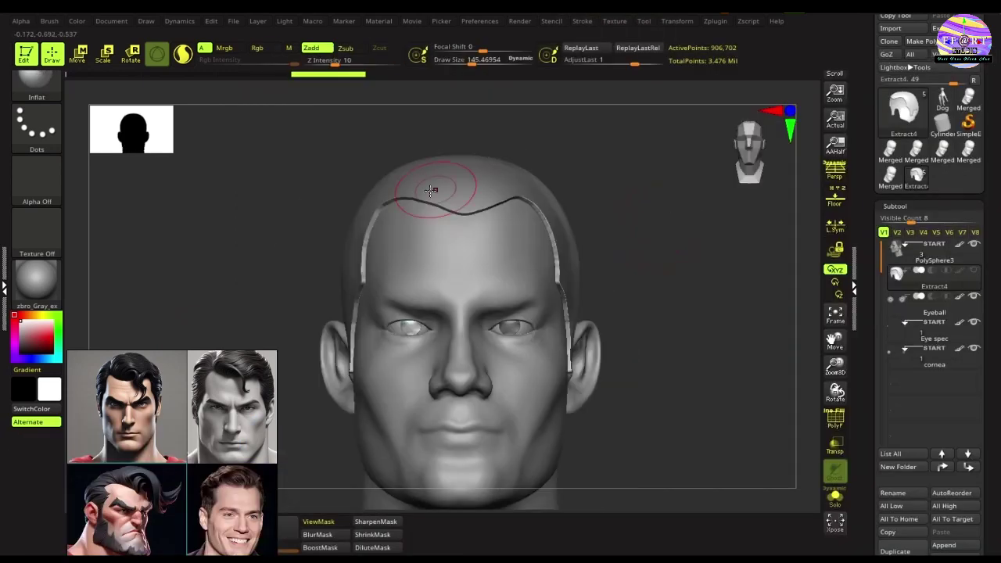
right_drag(541, 237, 339, 230)
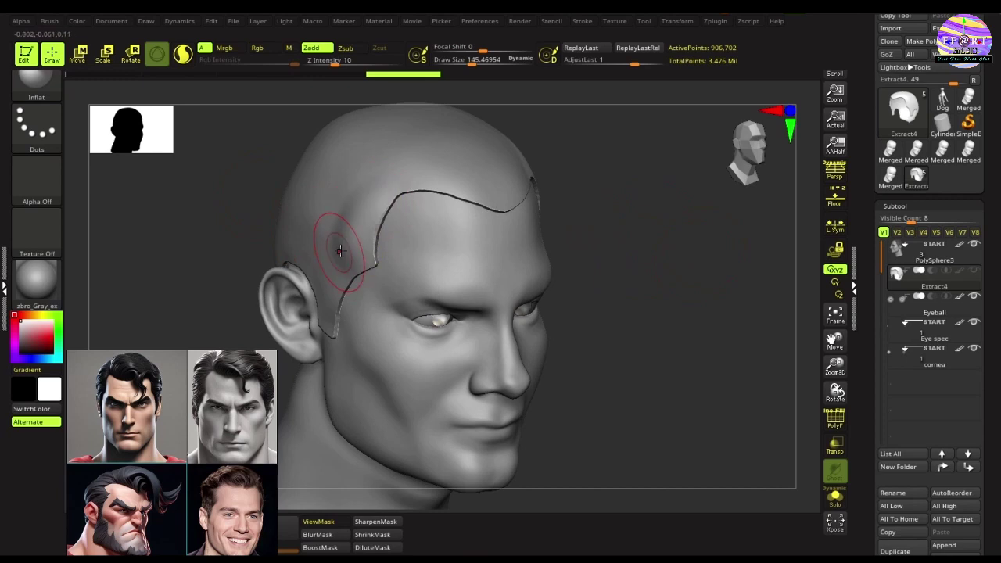
right_drag(630, 247, 735, 234)
mouse_move(294, 232)
right_down()
mouse_move(702, 273)
mouse_move(680, 266)
right_up()
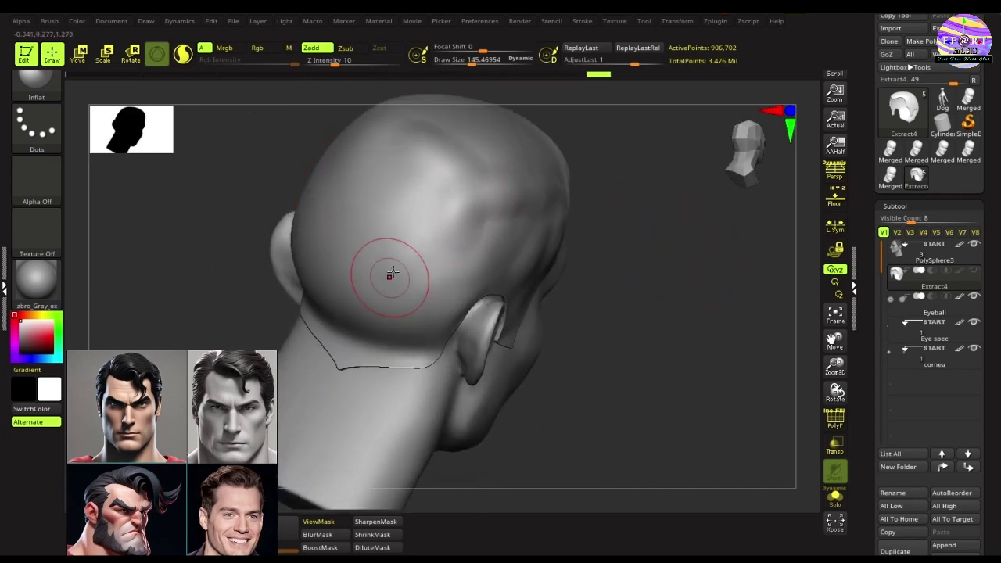
mouse_move(347, 276)
right_down()
mouse_move(749, 245)
mouse_move(442, 267)
right_up()
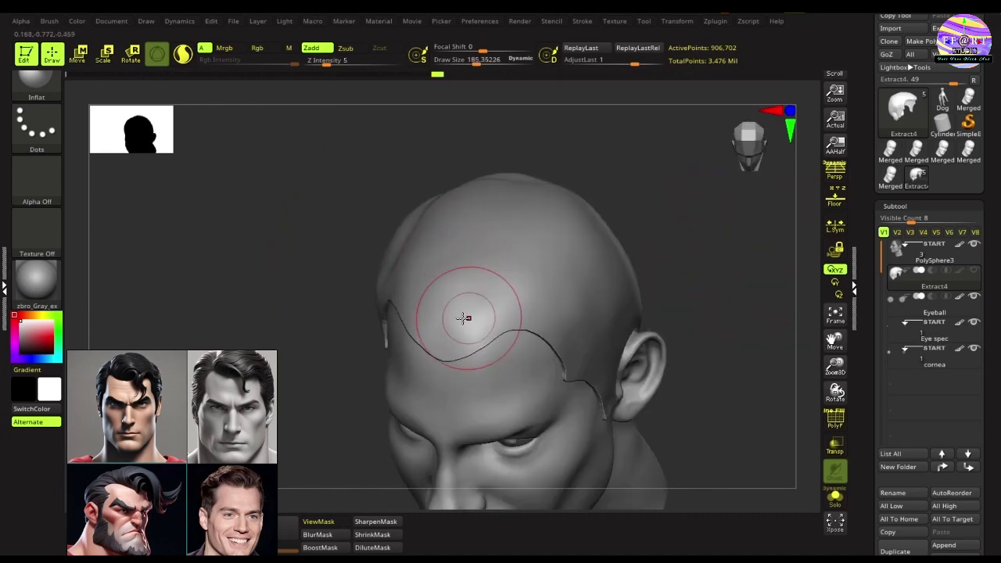
Build up the top and front of the scalp piece with Inflat at intensity 5, enlarging the draw size from about 185 to 265
right_drag(639, 250, 433, 277)
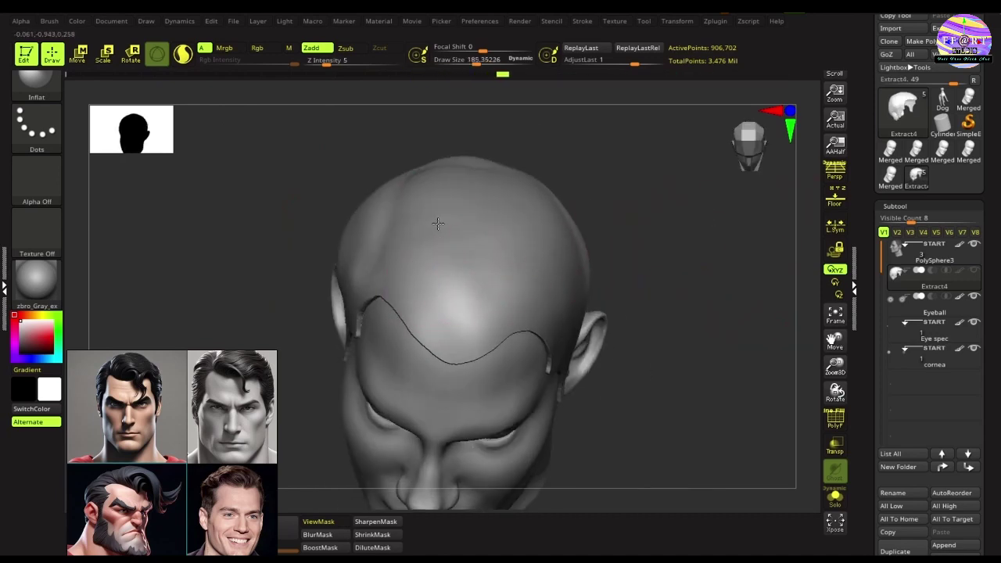
right_drag(444, 188, 652, 219)
right_drag(411, 304, 581, 231)
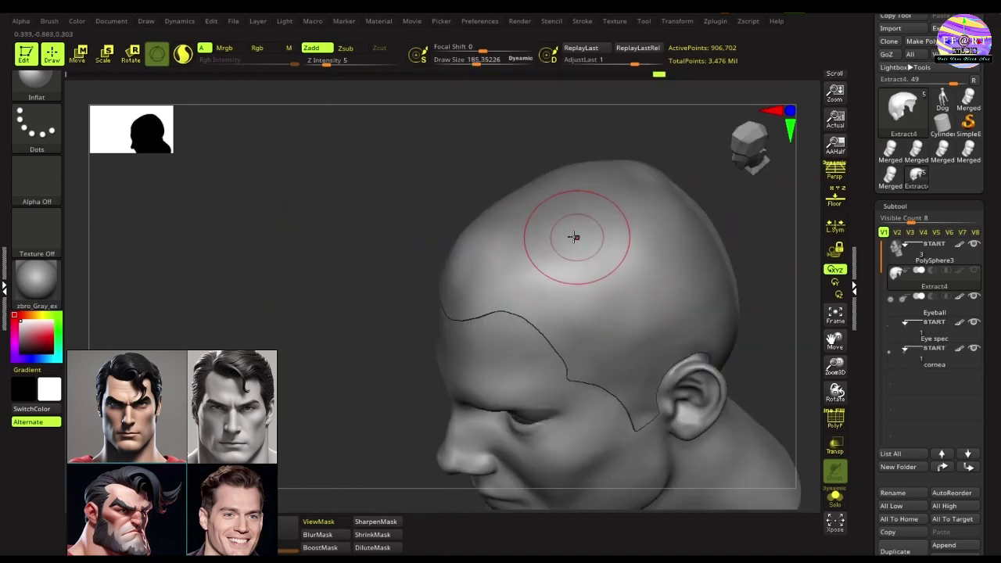
key(bracketright)
key(bracketright)
right_drag(476, 235, 505, 216)
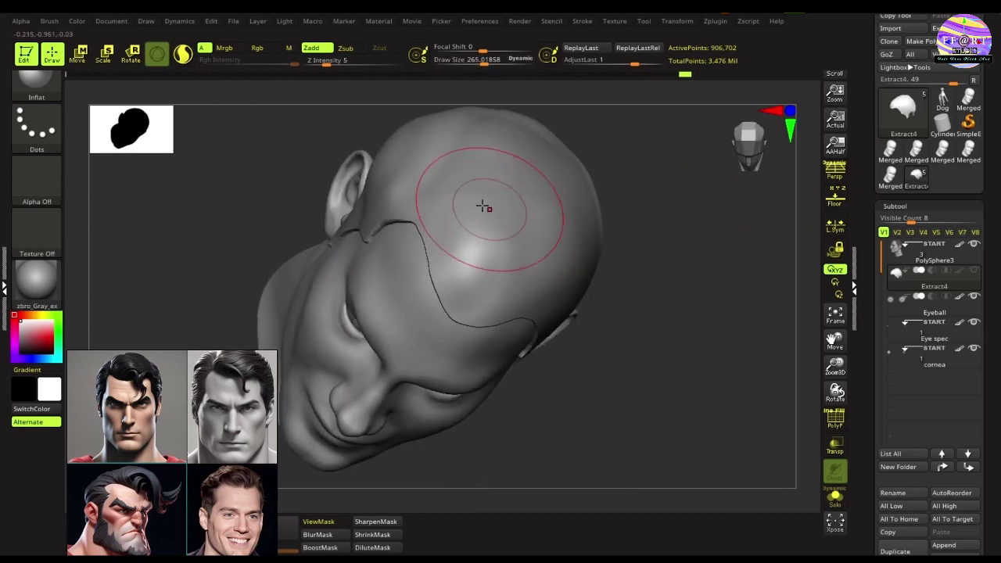
Add volume to the crown, back and sides of the hair base with Inflat at intensity 12 and draw size about 140
mouse_move(690, 217)
right_down()
mouse_move(543, 173)
mouse_move(319, 208)
mouse_move(339, 138)
mouse_move(718, 224)
mouse_move(430, 220)
mouse_move(719, 217)
mouse_move(617, 227)
mouse_move(737, 231)
right_up()
mouse_move(596, 207)
right_down()
mouse_move(685, 232)
mouse_move(332, 83)
right_up()
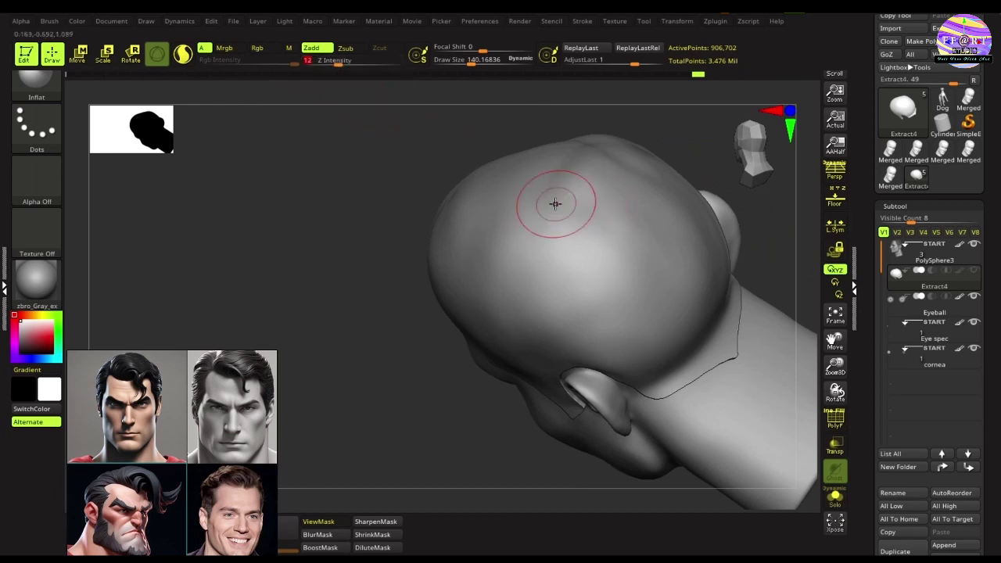
mouse_move(554, 214)
right_down()
mouse_move(331, 308)
mouse_move(587, 303)
right_up()
mouse_move(348, 333)
right_down()
mouse_move(391, 290)
mouse_move(591, 241)
right_up()
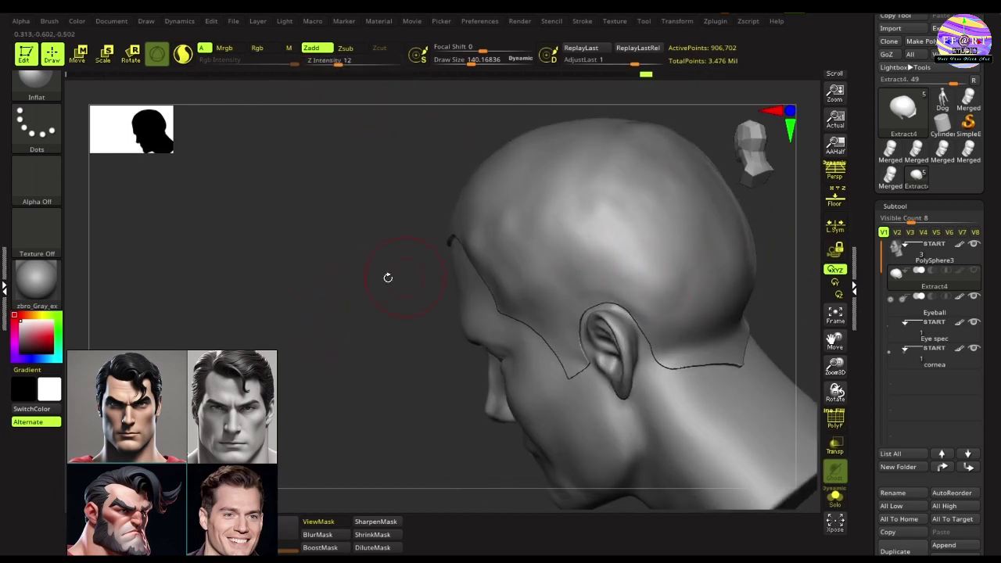
right_drag(527, 278, 647, 257)
mouse_move(728, 266)
right_down()
mouse_move(380, 283)
mouse_move(704, 260)
mouse_move(456, 219)
mouse_move(650, 372)
right_up()
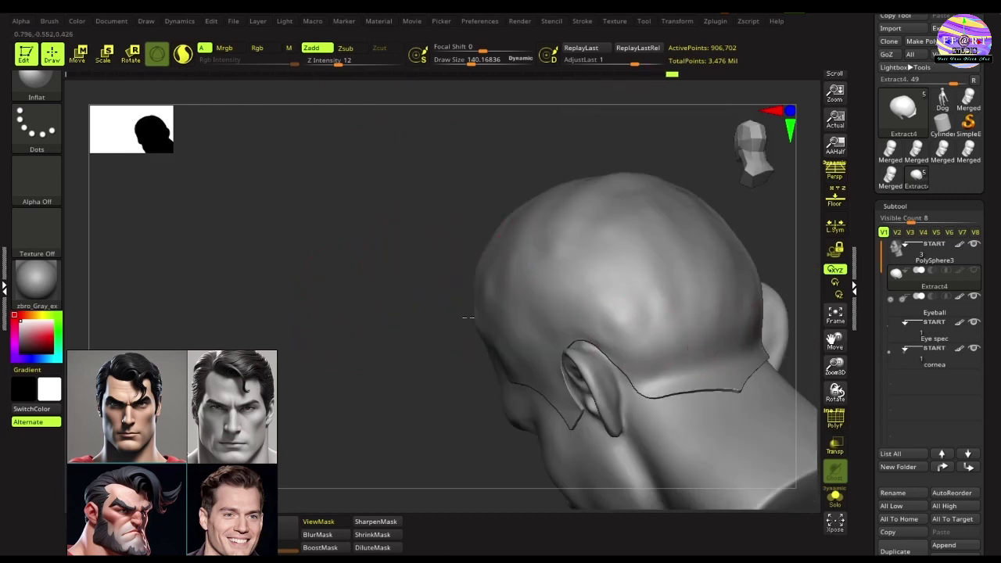
Smooth the inflated hair base across its sides and front hairline
shift+right_drag(493, 275, 483, 305)
mouse_move(487, 214)
right_down()
mouse_move(677, 250)
mouse_move(440, 228)
right_up()
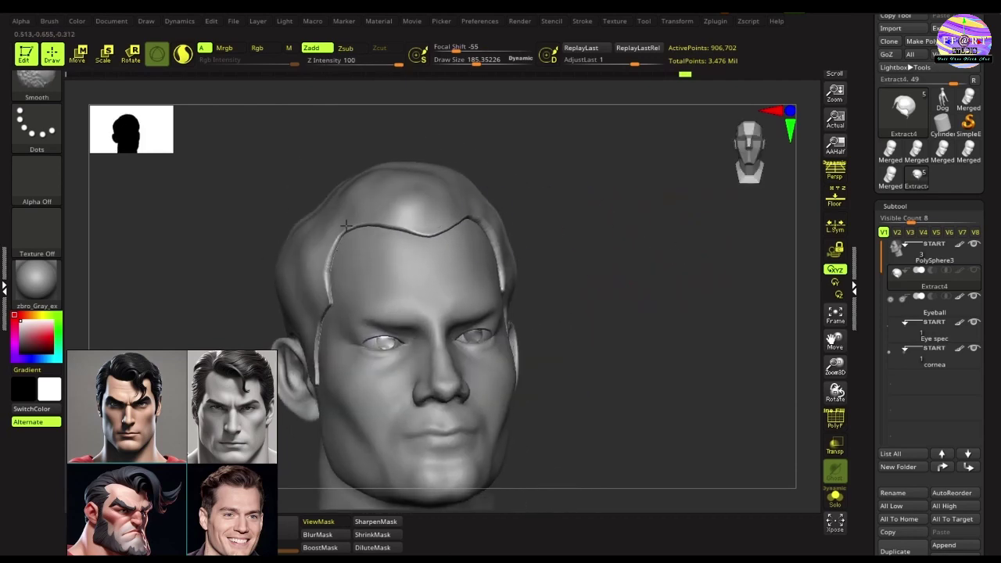
right_drag(513, 273, 684, 231)
mouse_move(325, 257)
right_down()
mouse_move(357, 259)
mouse_move(474, 211)
mouse_move(553, 207)
mouse_move(386, 270)
mouse_move(497, 217)
right_up()
Shape the front quiff and silhouette of the hair base with the Move brush, and smooth the edges around the hairline and sideburns
key(b)
key(m)
key(v)
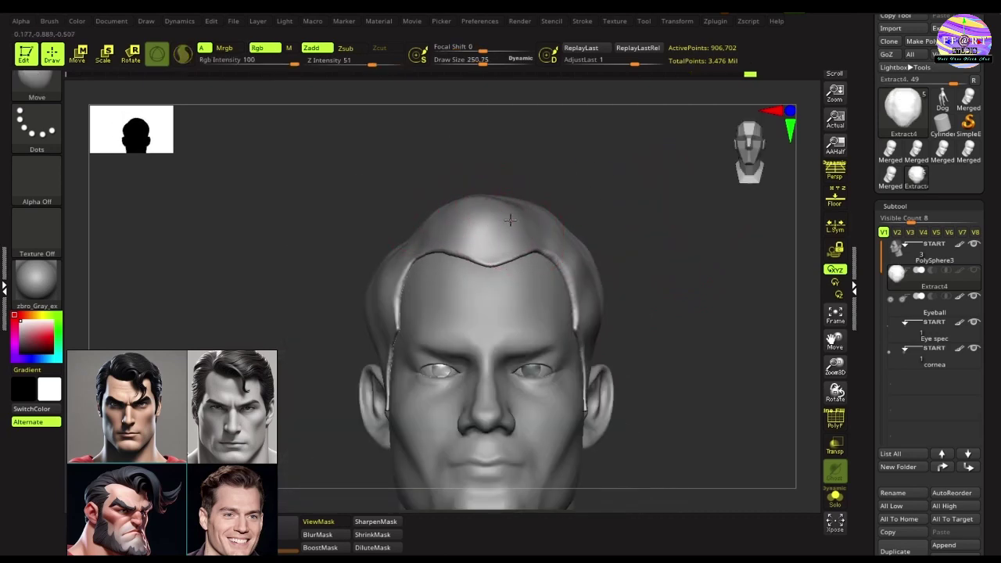
mouse_move(509, 202)
right_down()
mouse_move(688, 235)
mouse_move(748, 331)
mouse_move(497, 370)
mouse_move(725, 319)
mouse_move(441, 373)
right_up()
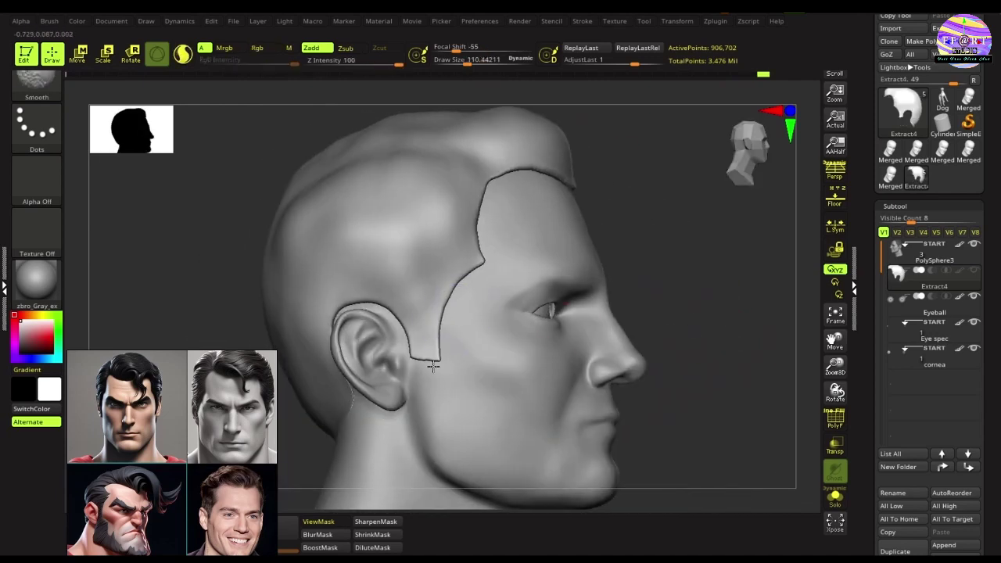
mouse_move(678, 233)
right_down()
mouse_move(571, 176)
mouse_move(588, 188)
right_up()
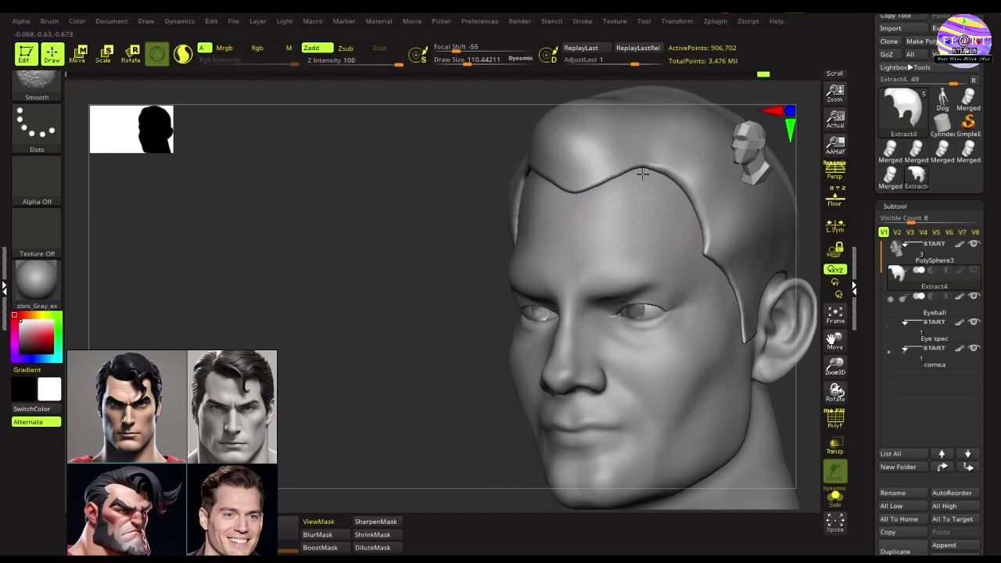
mouse_move(417, 247)
right_down()
mouse_move(703, 279)
mouse_move(331, 288)
mouse_move(703, 353)
right_up()
Sculpt swept-back hair strokes from the temple across the side with the ClayBuildup brush at intensity 20 and draw size about 110
key(b)
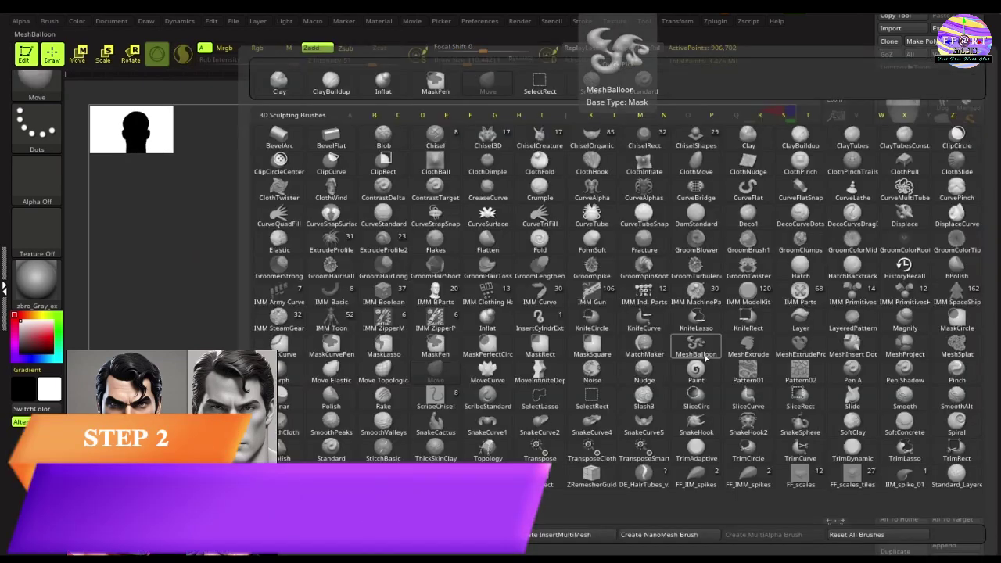
key(c)
key(b)
right_drag(687, 351, 706, 337)
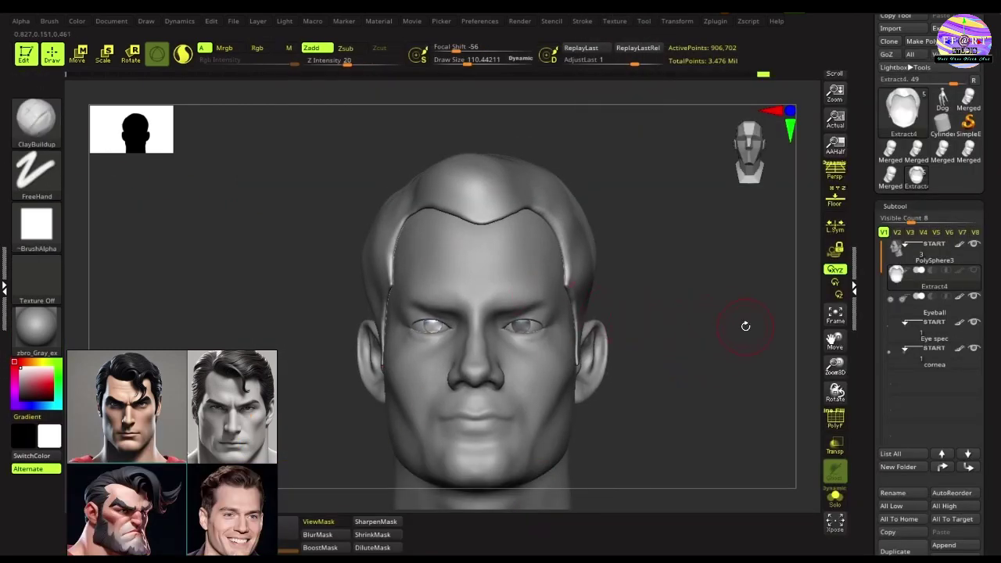
drag(728, 336, 699, 350)
mouse_move(709, 340)
mouse_down()
mouse_move(585, 263)
mouse_move(547, 283)
mouse_move(529, 272)
mouse_up()
drag(583, 238, 525, 260)
drag(586, 205, 531, 230)
mouse_move(559, 197)
mouse_down()
mouse_move(471, 254)
mouse_move(478, 217)
mouse_move(431, 246)
mouse_up()
Continue the ClayBuildup hair strokes around the ear and down behind it toward the nape
mouse_move(356, 338)
mouse_down()
mouse_move(555, 325)
mouse_move(543, 355)
mouse_move(558, 351)
mouse_move(565, 286)
mouse_move(530, 324)
mouse_move(548, 346)
mouse_move(586, 290)
mouse_move(599, 201)
mouse_move(554, 196)
mouse_move(478, 215)
mouse_up()
drag(334, 321, 352, 316)
mouse_move(490, 295)
mouse_down()
mouse_move(476, 323)
mouse_move(466, 322)
mouse_up()
mouse_move(520, 286)
mouse_down()
mouse_move(494, 275)
mouse_move(461, 330)
mouse_move(491, 260)
mouse_move(473, 265)
mouse_move(449, 334)
mouse_up()
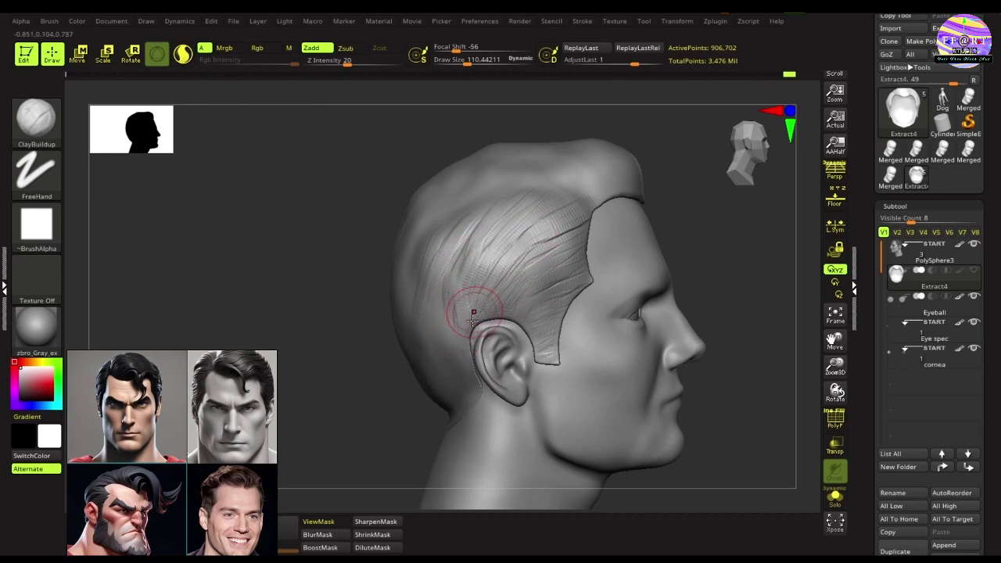
mouse_move(506, 295)
mouse_down()
mouse_move(531, 290)
mouse_move(511, 241)
mouse_move(458, 285)
mouse_up()
drag(358, 368, 452, 331)
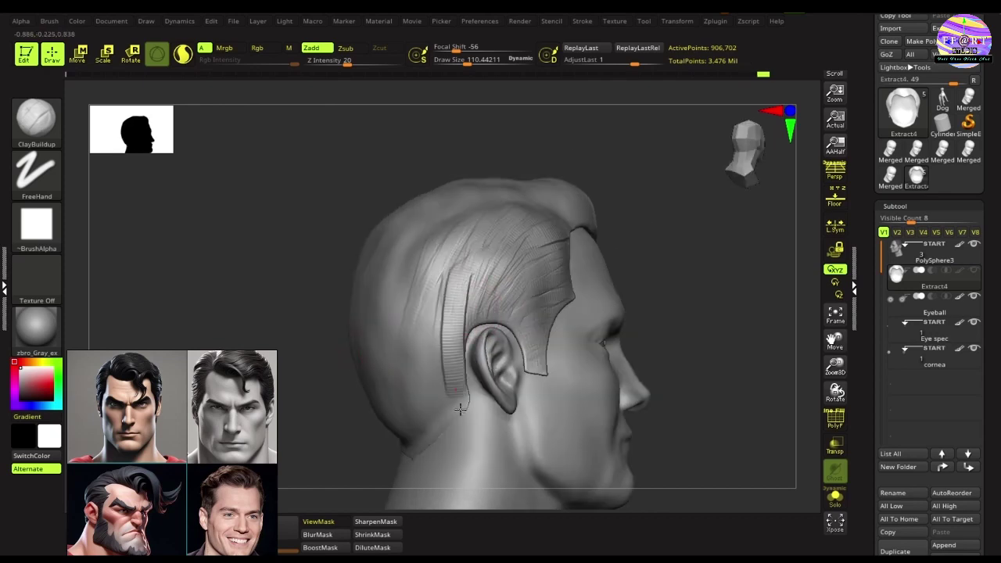
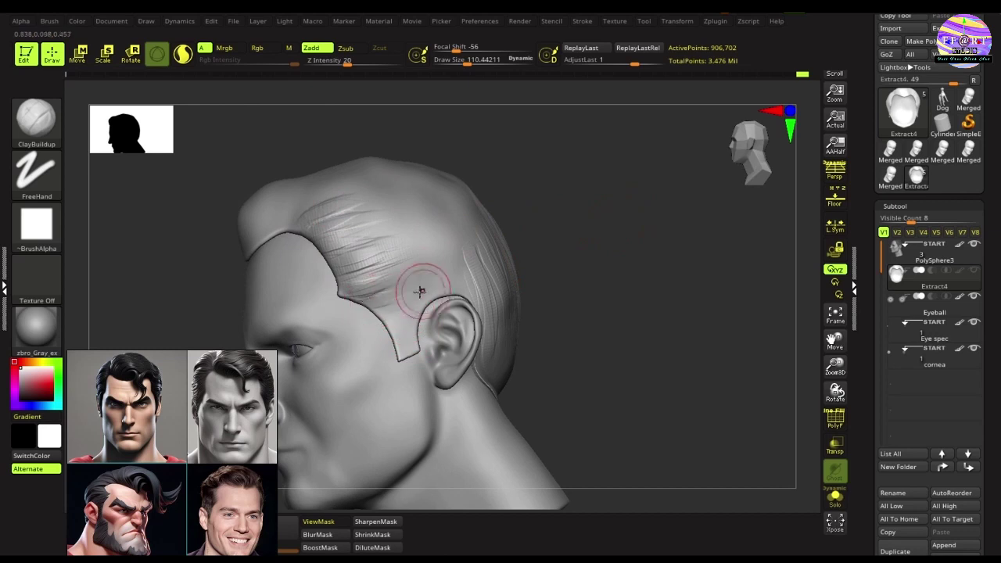
Sculpt ClayBuildup hair strokes on the sideburn and the area just above the ear
drag(407, 307, 395, 326)
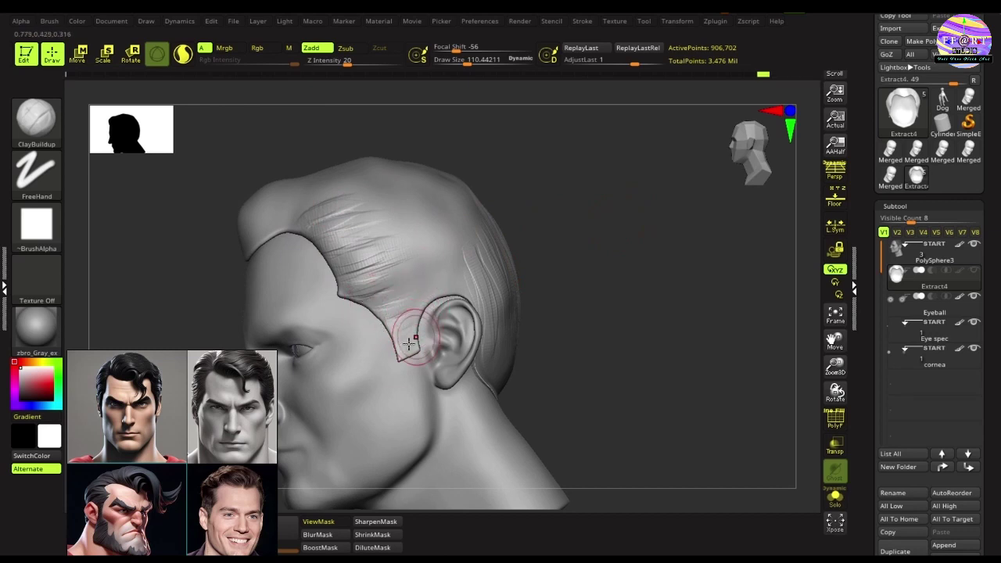
drag(613, 296, 500, 307)
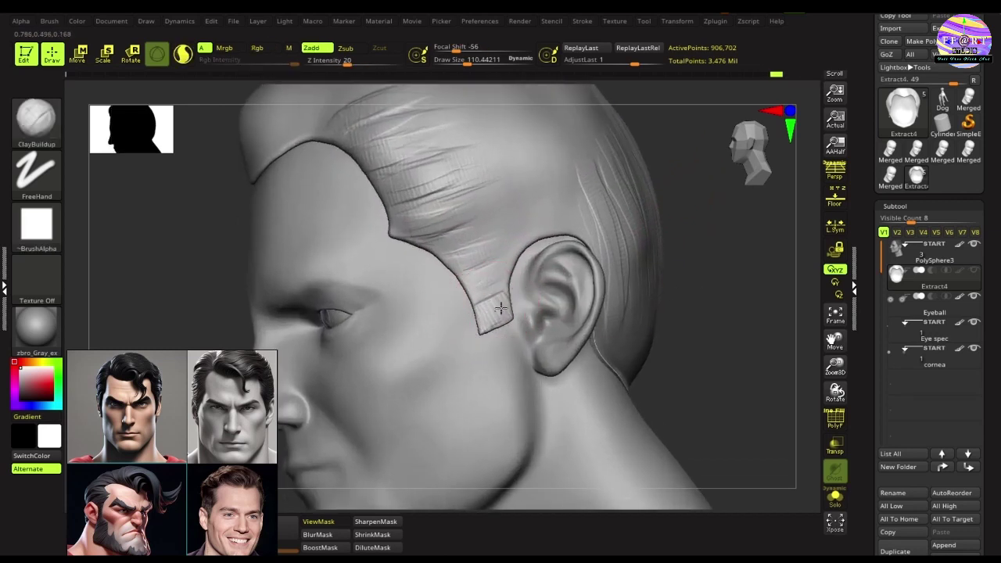
drag(501, 268, 487, 290)
drag(654, 224, 527, 196)
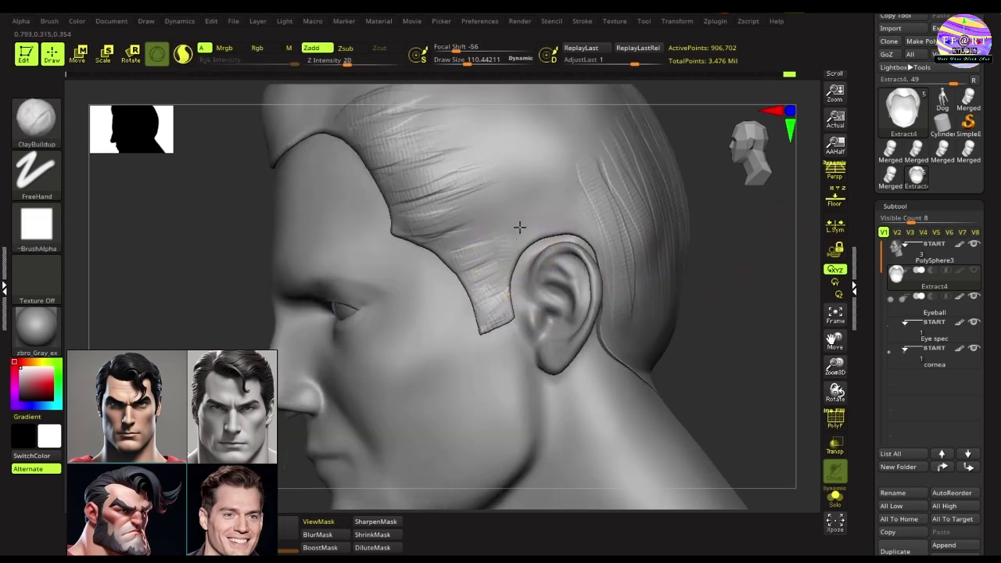
drag(512, 246, 528, 232)
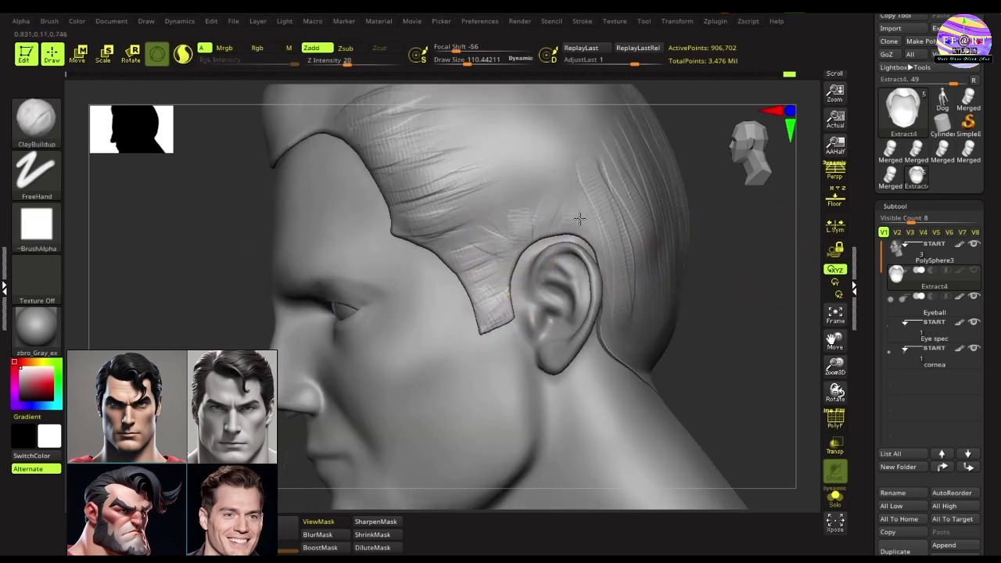
drag(450, 203, 487, 207)
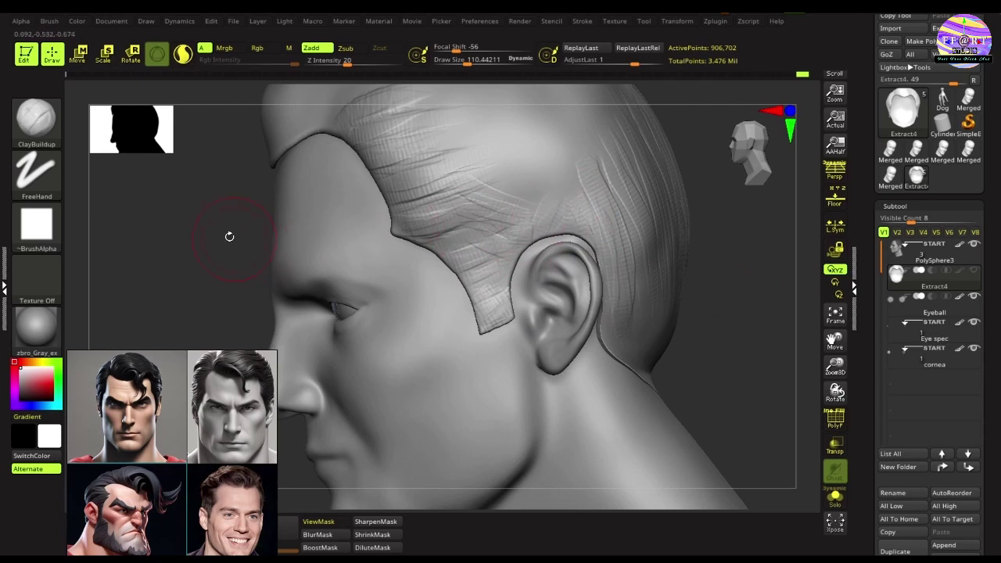
drag(229, 236, 511, 252)
Fill the upper side of the head with long ClayBuildup strokes sweeping back from the temple toward the back
right_drag(411, 223, 467, 196)
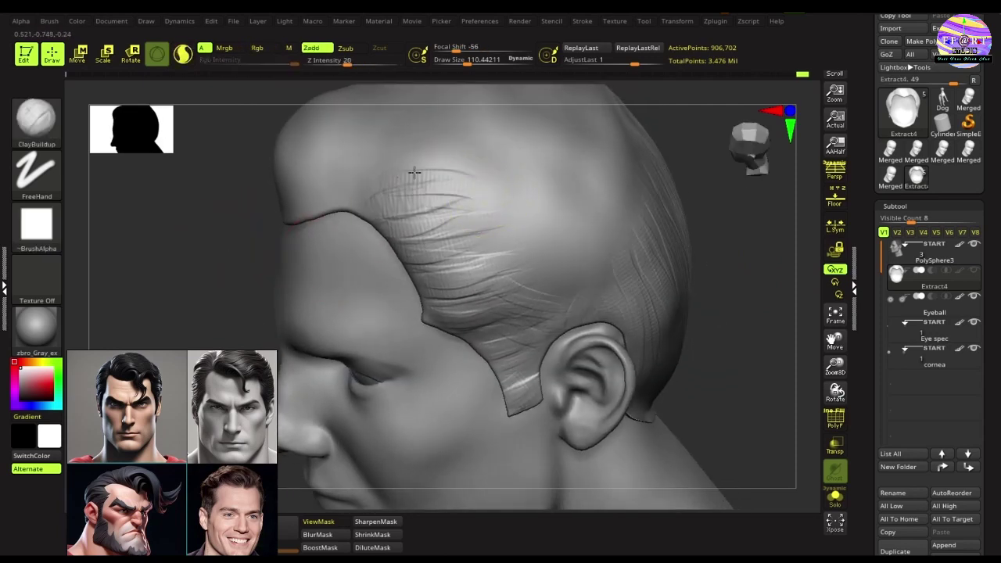
mouse_move(414, 172)
mouse_down()
mouse_move(519, 238)
mouse_move(592, 238)
mouse_up()
drag(731, 202, 659, 223)
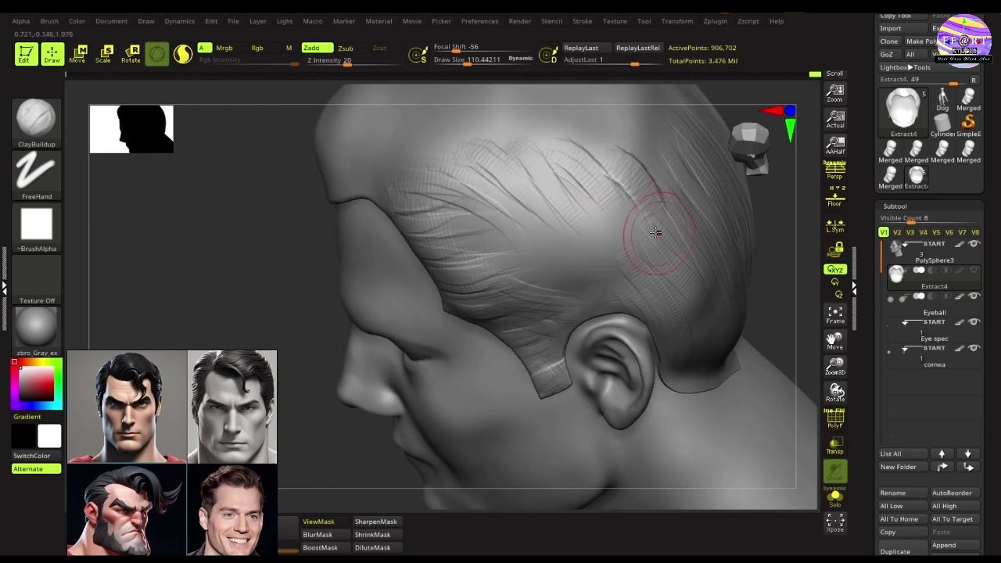
drag(336, 234, 452, 236)
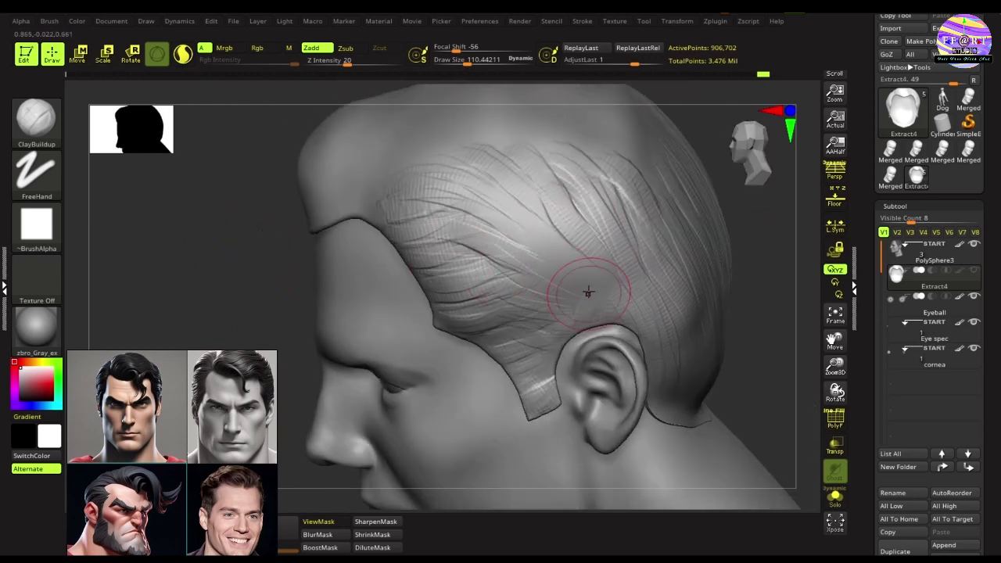
mouse_move(437, 192)
mouse_down()
mouse_move(594, 252)
mouse_move(520, 298)
mouse_move(480, 286)
mouse_move(491, 266)
mouse_move(599, 225)
mouse_move(554, 185)
mouse_up()
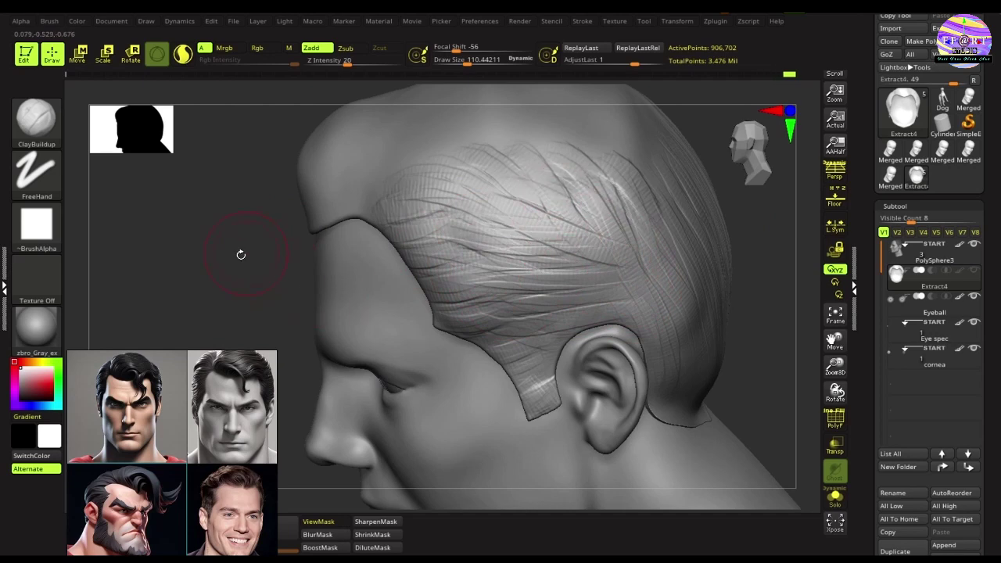
drag(239, 253, 341, 259)
Layer further ClayBuildup strokes above and behind the ear to blend the side hair into the back
drag(448, 328, 591, 309)
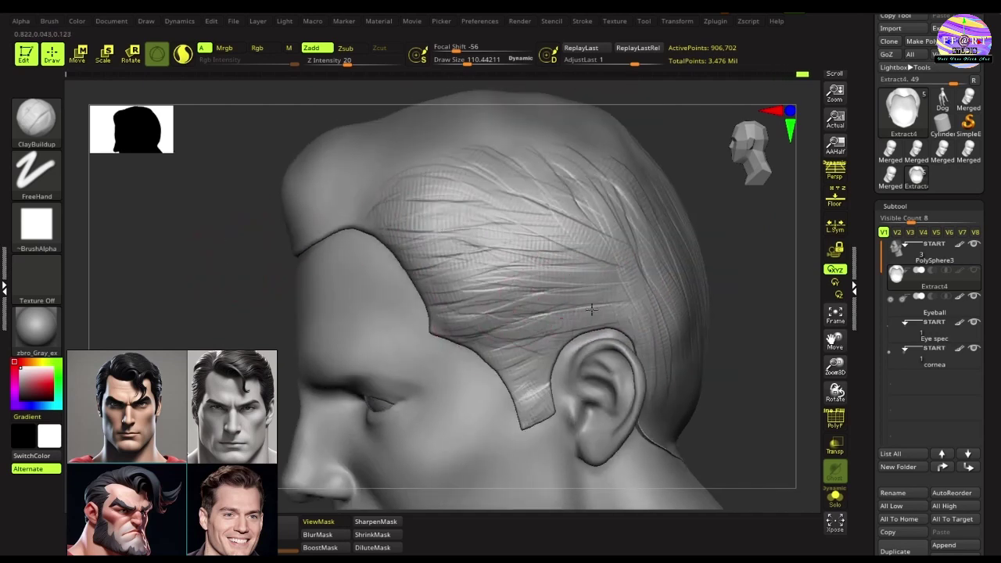
mouse_move(551, 376)
mouse_down()
mouse_move(524, 302)
mouse_move(622, 347)
mouse_up()
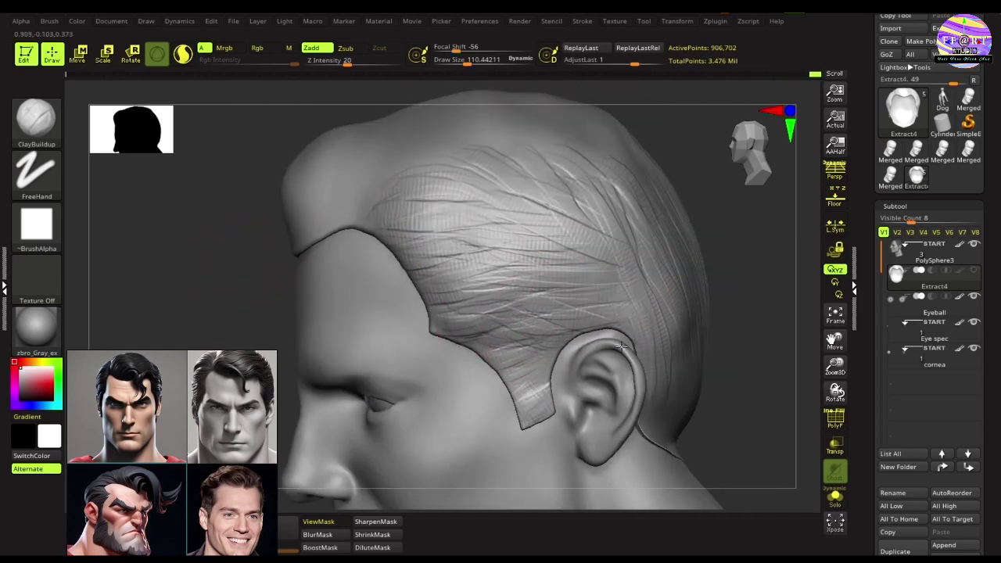
drag(628, 305, 659, 336)
mouse_move(693, 234)
mouse_down()
mouse_move(725, 224)
mouse_move(277, 226)
mouse_move(431, 352)
mouse_move(529, 261)
mouse_move(597, 250)
mouse_move(502, 397)
mouse_move(733, 258)
mouse_move(458, 358)
mouse_move(617, 323)
mouse_move(680, 331)
mouse_move(521, 302)
mouse_move(536, 274)
mouse_move(509, 227)
mouse_move(518, 241)
mouse_move(481, 270)
mouse_move(458, 312)
mouse_move(469, 357)
mouse_move(537, 346)
mouse_move(615, 291)
mouse_move(594, 328)
mouse_move(714, 357)
mouse_move(436, 313)
mouse_move(466, 279)
mouse_move(446, 290)
mouse_move(390, 212)
mouse_move(547, 257)
mouse_move(434, 229)
mouse_move(475, 216)
mouse_up()
Sculpt directional ClayBuildup strokes over the top of the head and the front quiff, following the backward sweep of the hair
key(ctrl)
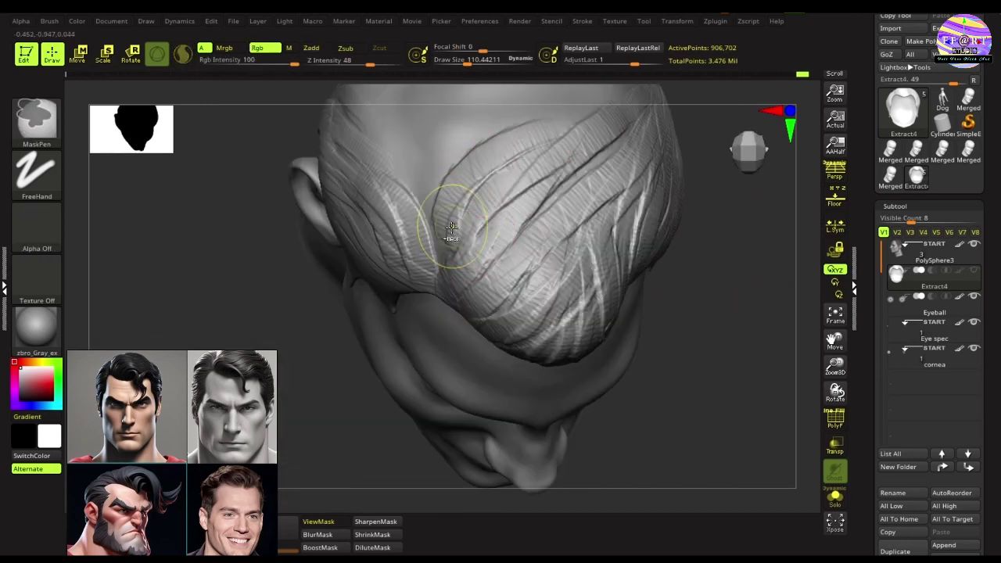
drag(521, 117, 640, 253)
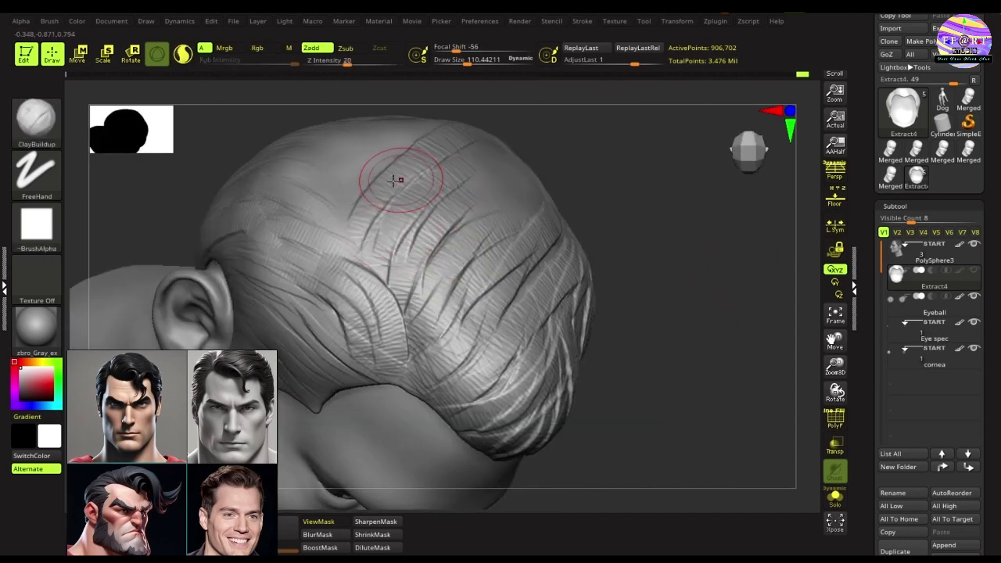
mouse_move(618, 195)
mouse_down()
mouse_move(681, 212)
mouse_move(553, 228)
mouse_move(347, 223)
mouse_move(357, 196)
mouse_move(395, 195)
mouse_up()
drag(485, 125, 680, 224)
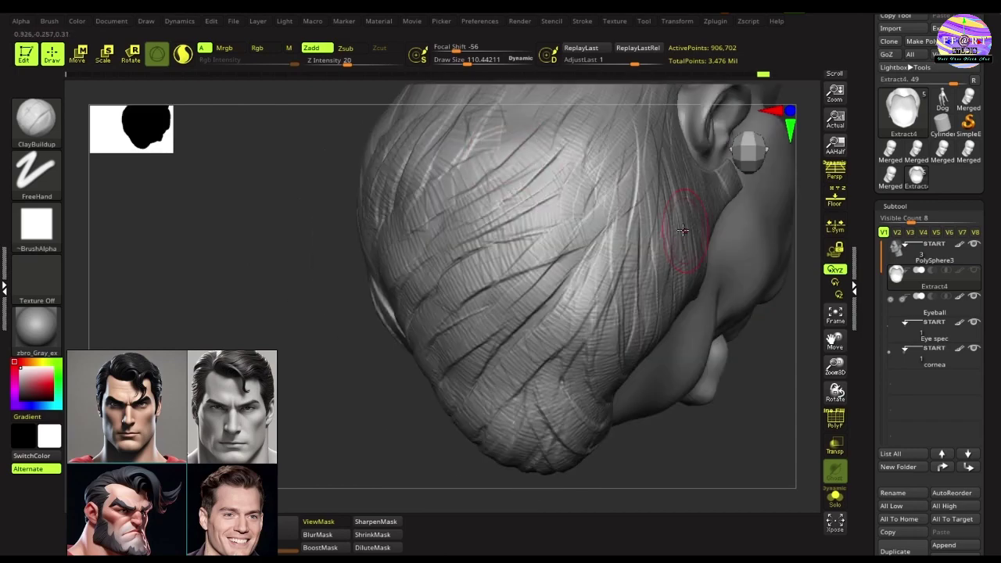
drag(398, 107, 547, 203)
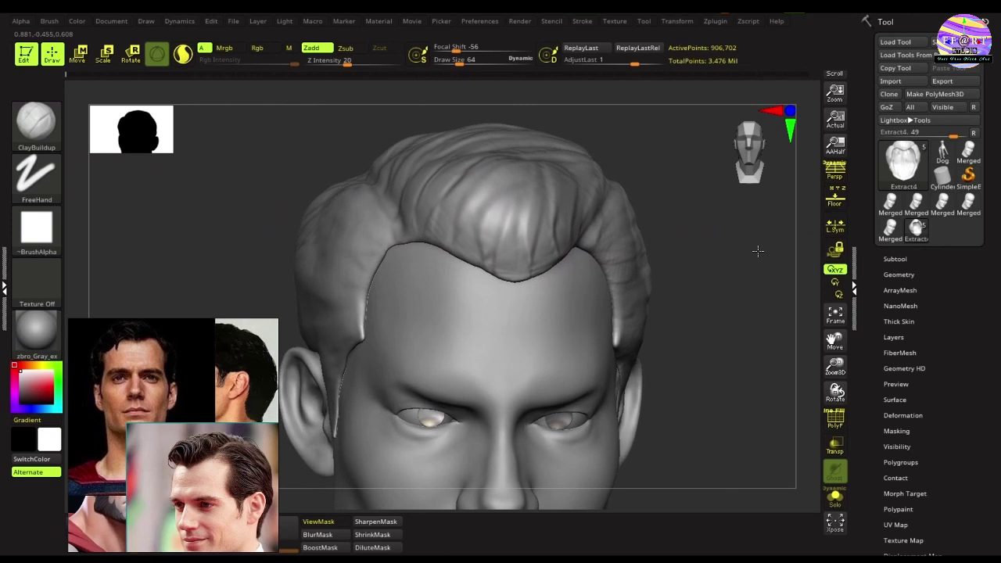
Sculpt curved ClayBuildup strokes across the front quiff, following the curl of the hair shown in the reference photo
drag(757, 250, 581, 283)
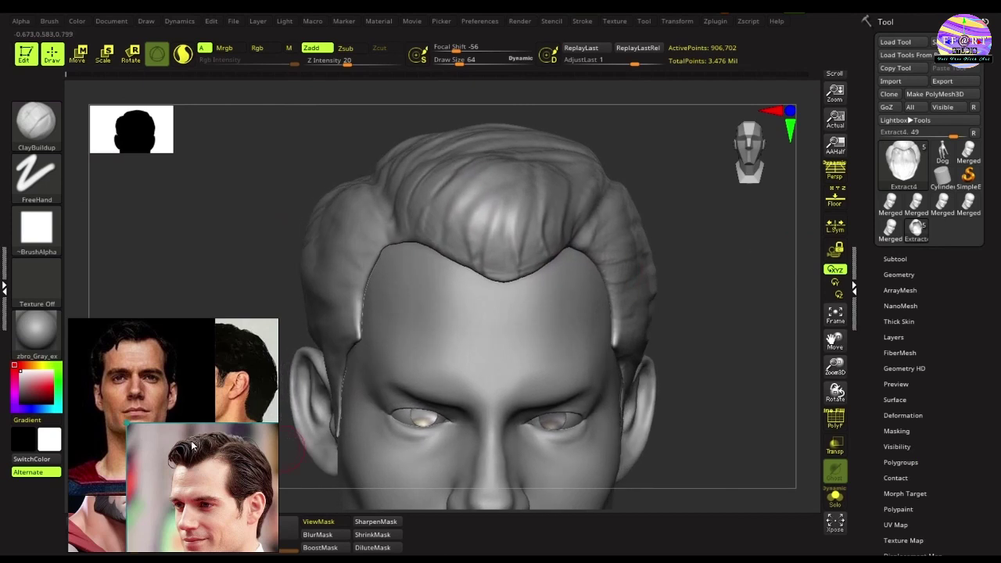
drag(787, 304, 781, 294)
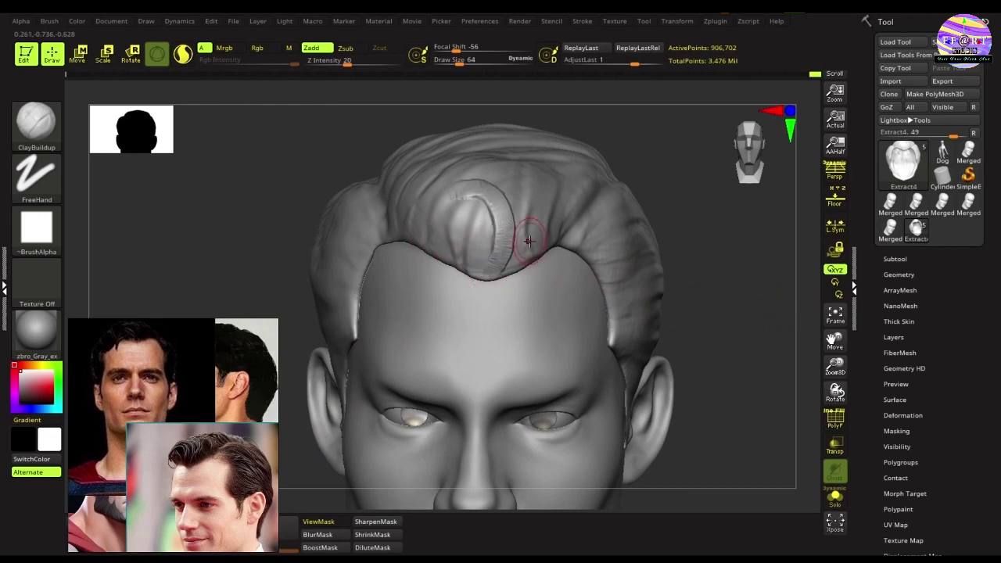
drag(764, 286, 516, 254)
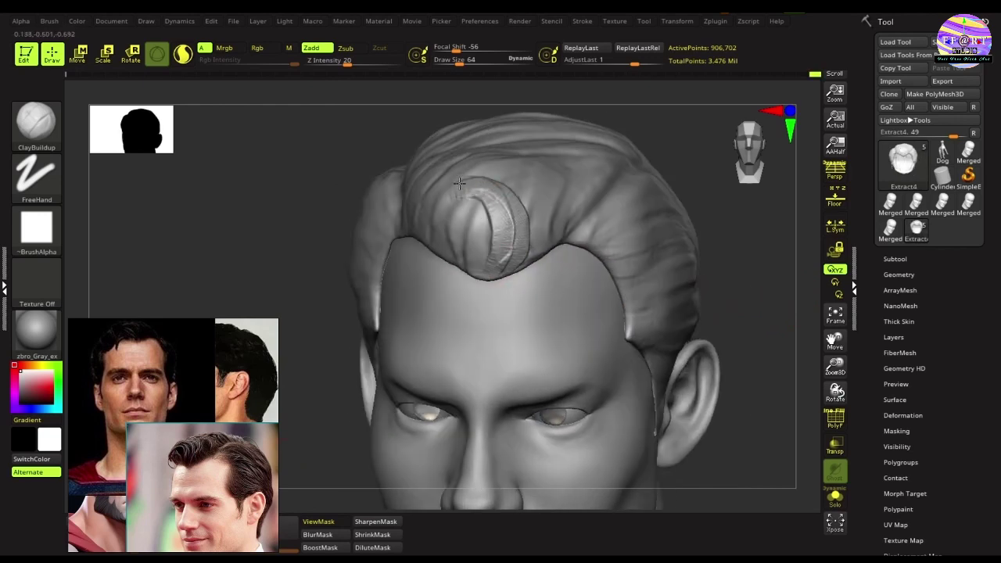
scroll(484, 305, up, 3)
drag(484, 304, 539, 360)
drag(469, 258, 551, 337)
drag(342, 287, 340, 375)
drag(520, 250, 559, 321)
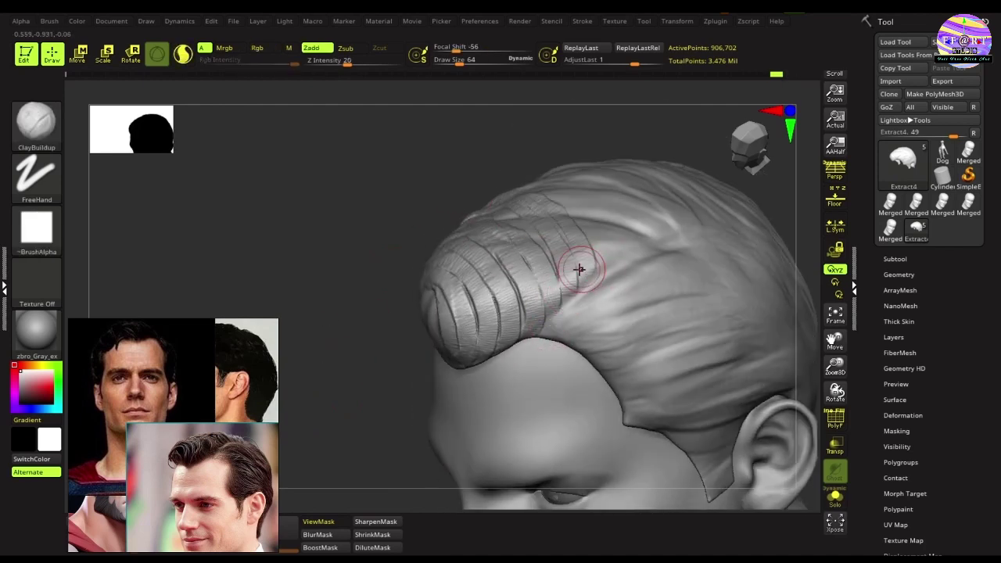
Enlarge the ClayBuildup draw size to about 130 and layer broad sweeping strokes over the top of the hair behind the quiff
key(s)
drag(581, 264, 598, 264)
drag(553, 219, 654, 233)
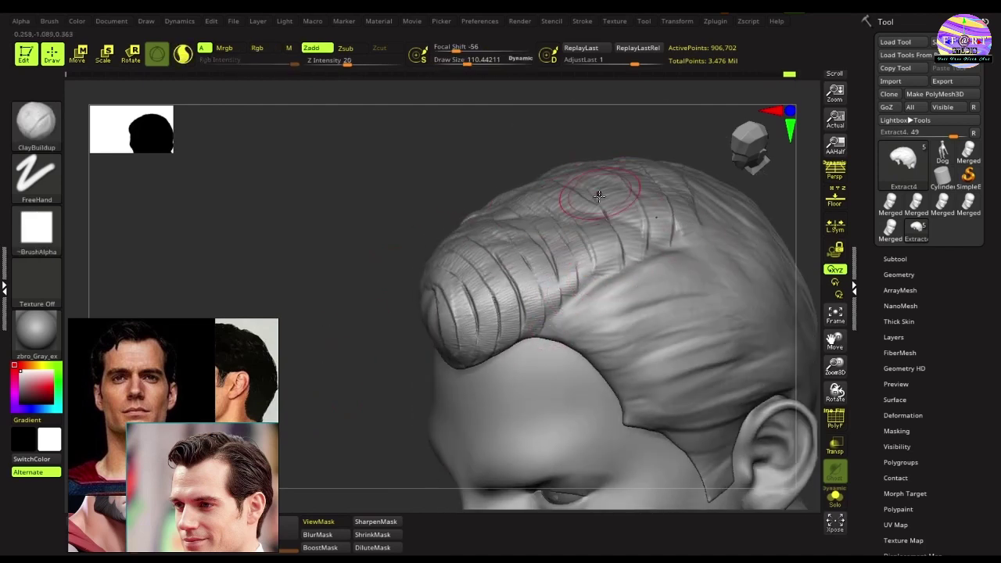
scroll(591, 190, up, 3)
mouse_move(375, 266)
mouse_down()
mouse_move(447, 206)
mouse_move(549, 211)
mouse_up()
key(bracketright)
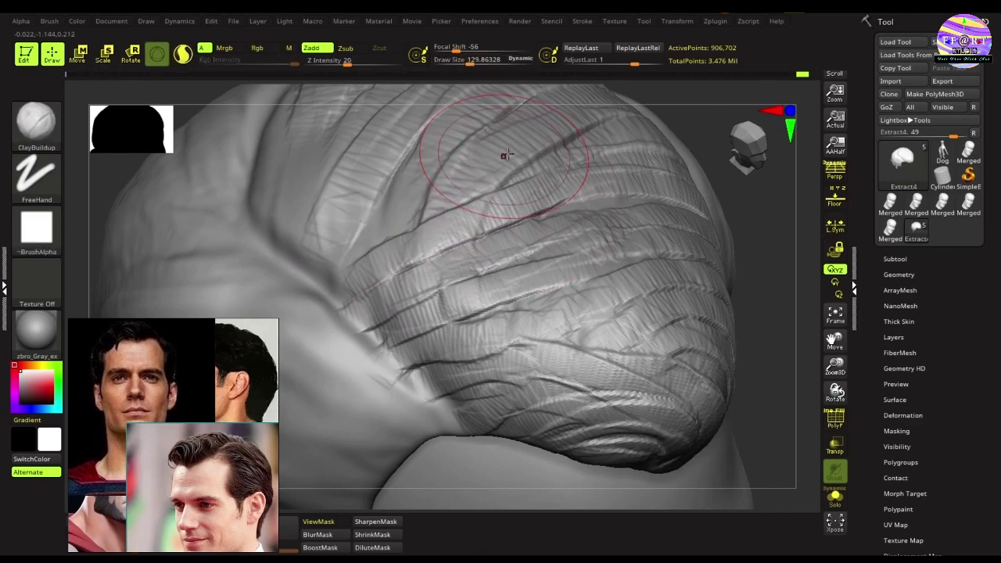
mouse_move(367, 266)
mouse_down()
mouse_move(536, 168)
mouse_move(618, 204)
mouse_up()
mouse_move(419, 140)
right_down()
mouse_move(383, 226)
mouse_move(330, 205)
mouse_move(675, 338)
right_up()
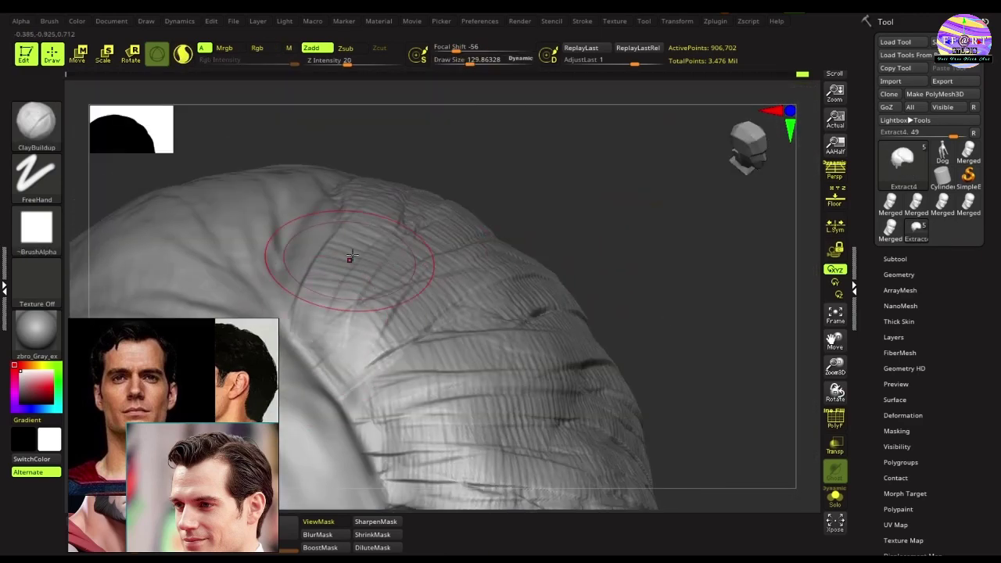
mouse_move(336, 257)
right_down()
mouse_move(668, 211)
mouse_move(627, 259)
right_up()
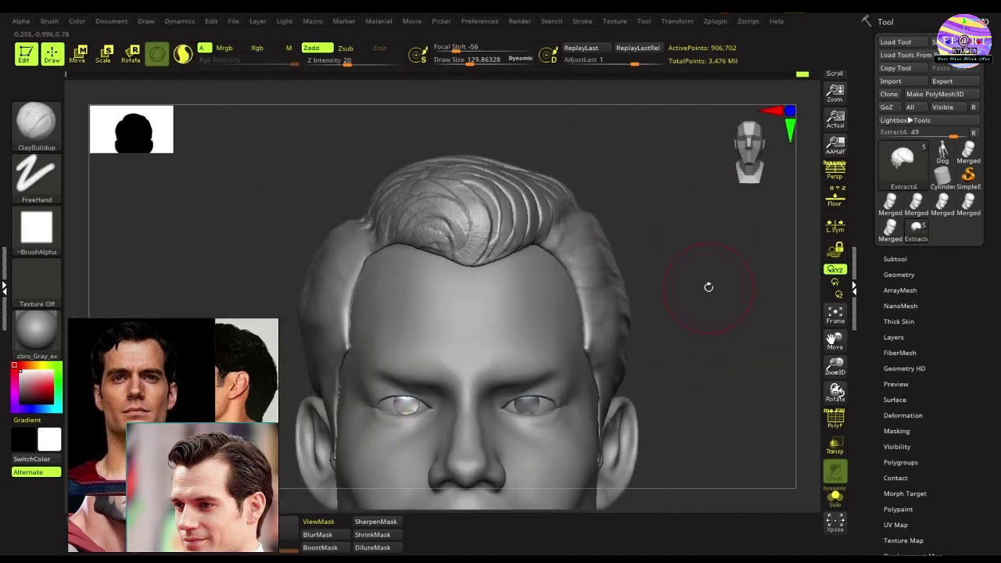
Smooth the layered strokes on the quiff, top and side of the hair to blend them into softer locks
mouse_move(705, 286)
right_down()
mouse_move(603, 286)
mouse_move(703, 301)
mouse_move(385, 138)
right_up()
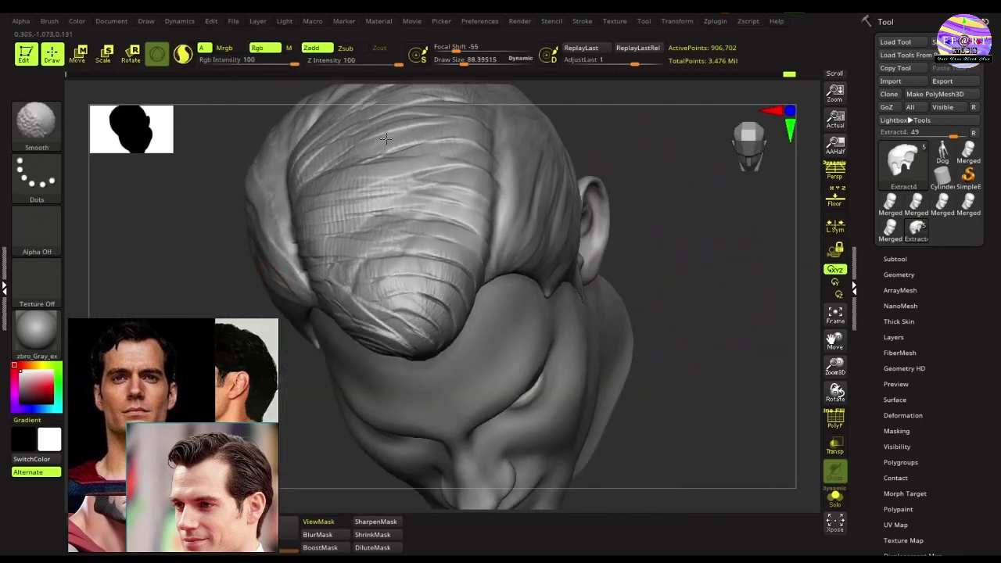
mouse_move(364, 88)
right_down()
mouse_move(599, 290)
mouse_move(685, 307)
right_up()
mouse_move(685, 308)
shift+mouse_down()
mouse_move(547, 329)
mouse_move(508, 258)
shift+mouse_up()
mouse_move(508, 258)
right_down()
mouse_move(339, 211)
mouse_move(537, 245)
right_up()
mouse_move(537, 244)
shift+mouse_down()
mouse_move(477, 367)
mouse_move(693, 301)
shift+mouse_up()
mouse_move(692, 302)
right_down()
mouse_move(536, 302)
mouse_move(371, 283)
mouse_move(553, 325)
right_up()
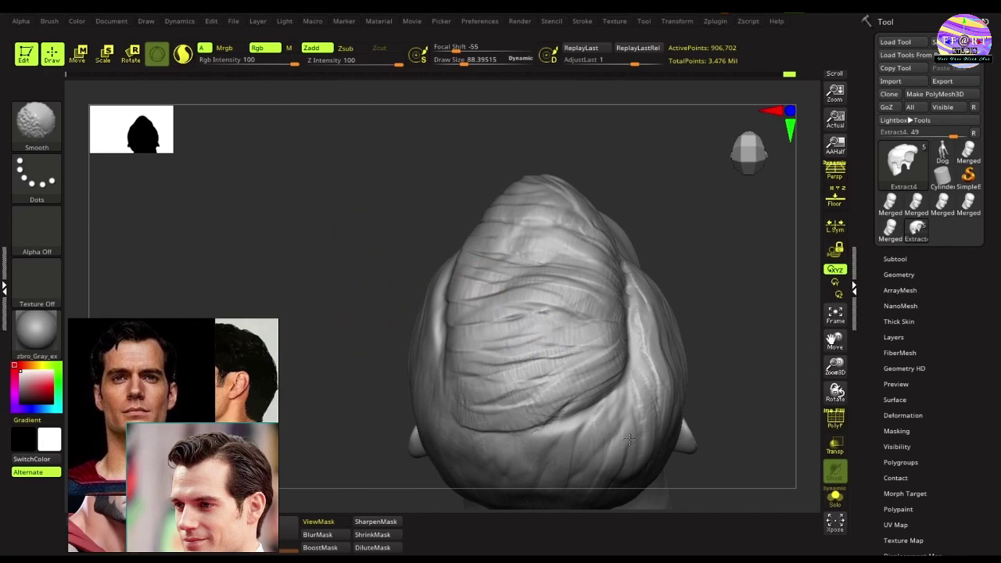
mouse_move(494, 399)
right_down()
mouse_move(445, 229)
mouse_move(623, 167)
mouse_move(724, 314)
mouse_move(725, 206)
mouse_move(752, 236)
right_up()
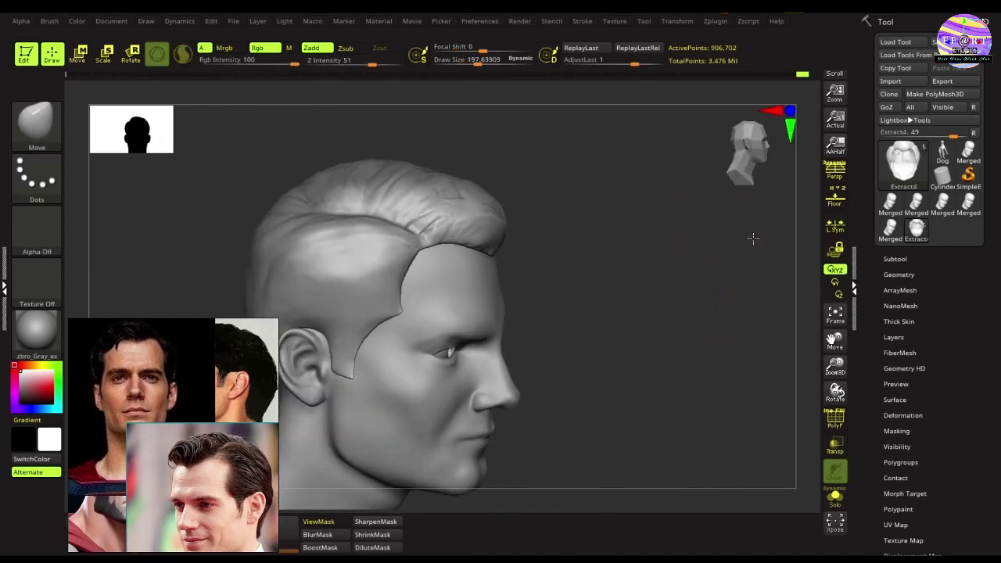
shift+right_drag(404, 183, 442, 227)
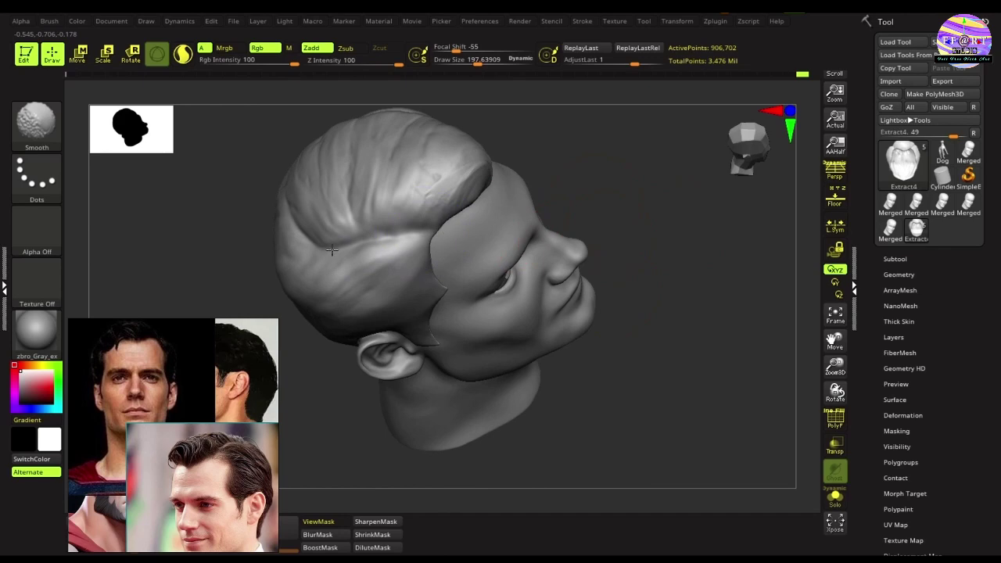
shift+right_drag(313, 247, 506, 278)
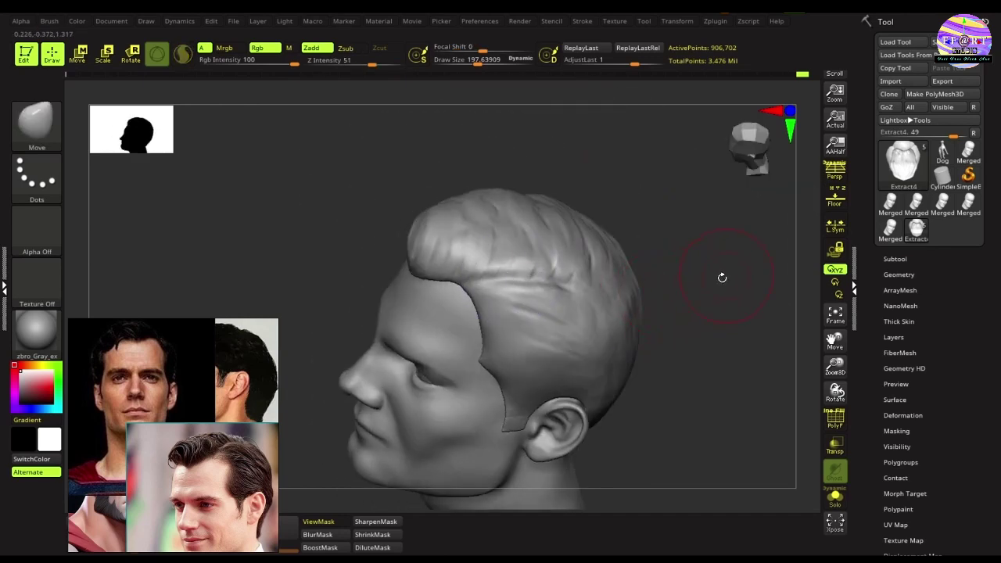
Set the Move brush draw size to about 280 and reshape the hair edge behind the ear at the nape
mouse_move(721, 277)
mouse_down()
mouse_move(313, 268)
mouse_move(595, 303)
mouse_up()
mouse_move(644, 327)
mouse_down()
mouse_move(710, 339)
mouse_move(681, 312)
mouse_move(626, 319)
mouse_move(649, 305)
mouse_move(630, 316)
mouse_up()
key(s)
drag(623, 356, 570, 326)
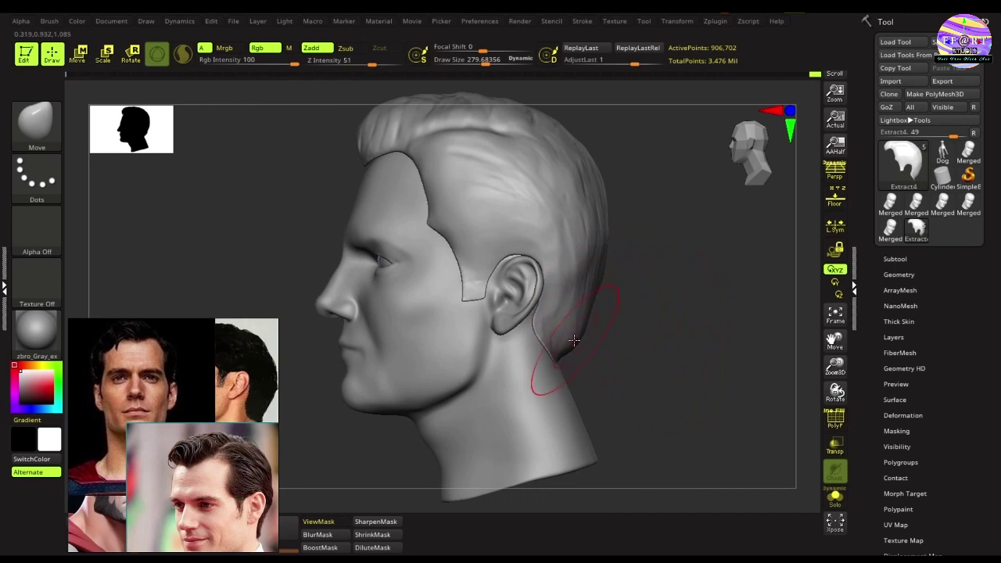
drag(598, 306, 571, 316)
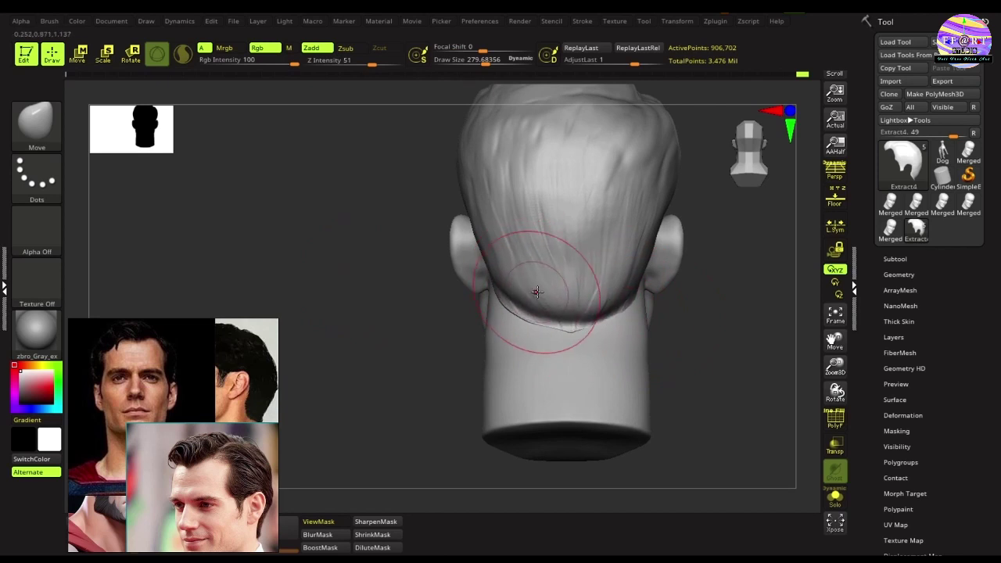
Adjust the back silhouette and the nape hairline of the hair with the Move brush, working from the side and back
drag(537, 292, 440, 78)
mouse_move(405, 327)
mouse_down()
mouse_move(594, 319)
mouse_move(598, 332)
mouse_move(536, 342)
mouse_move(648, 310)
mouse_move(719, 333)
mouse_move(641, 319)
mouse_up()
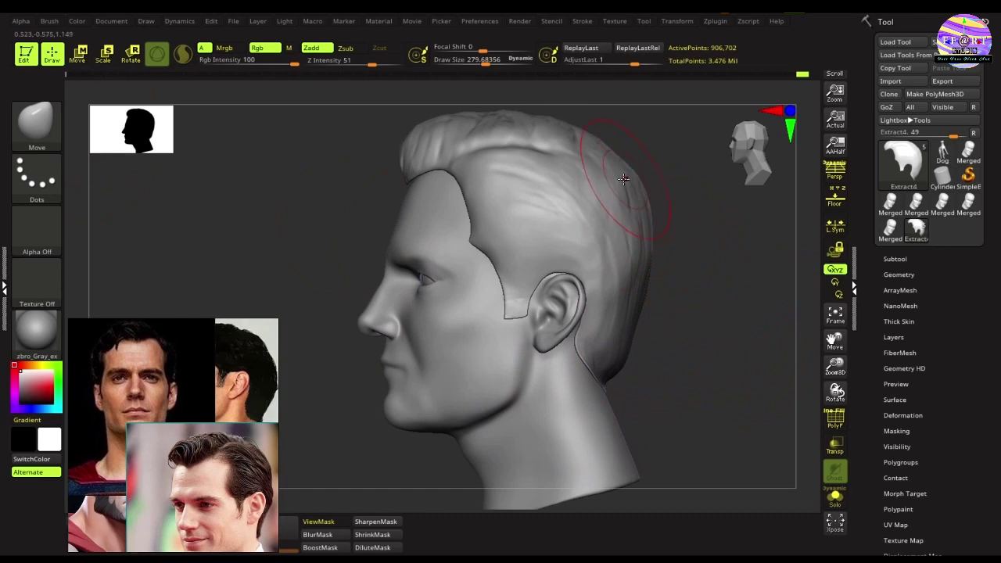
drag(623, 179, 594, 210)
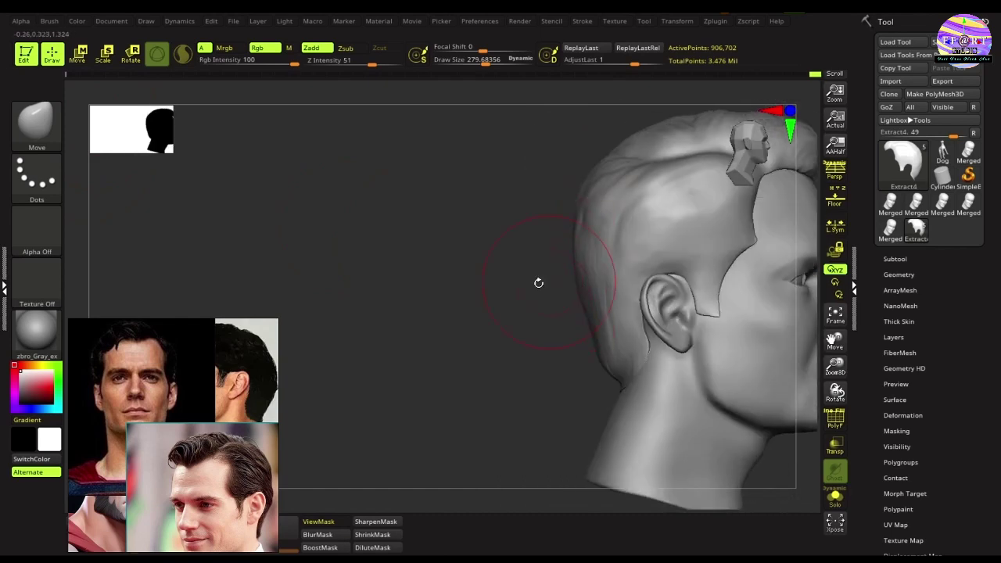
mouse_move(597, 360)
mouse_down()
mouse_move(612, 361)
mouse_move(500, 391)
mouse_up()
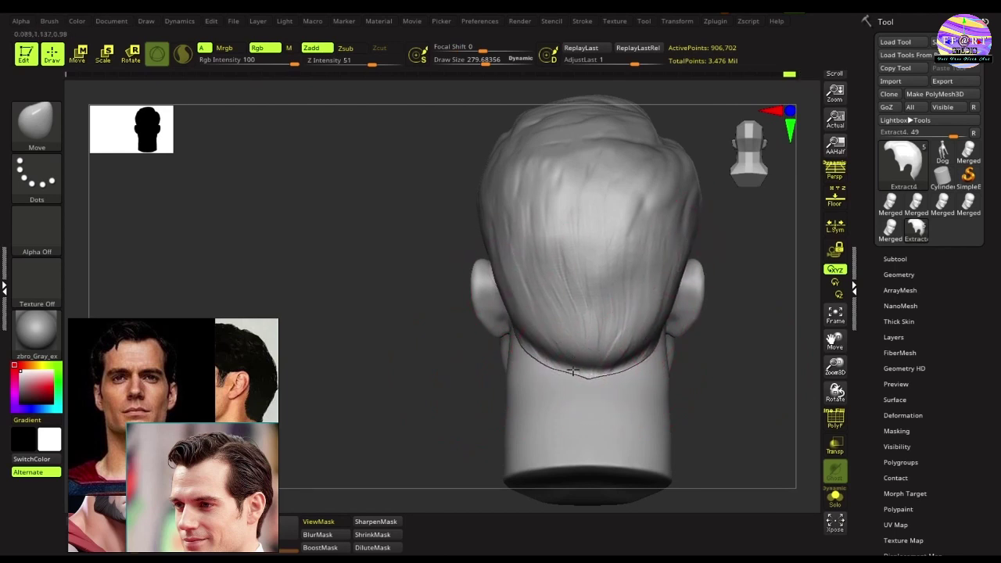
drag(575, 356, 569, 369)
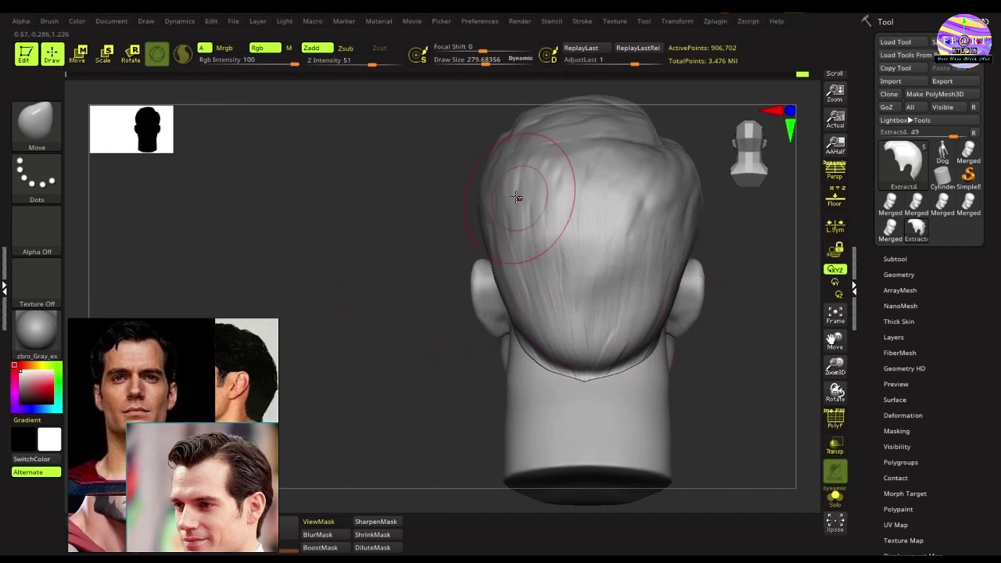
drag(630, 223, 389, 240)
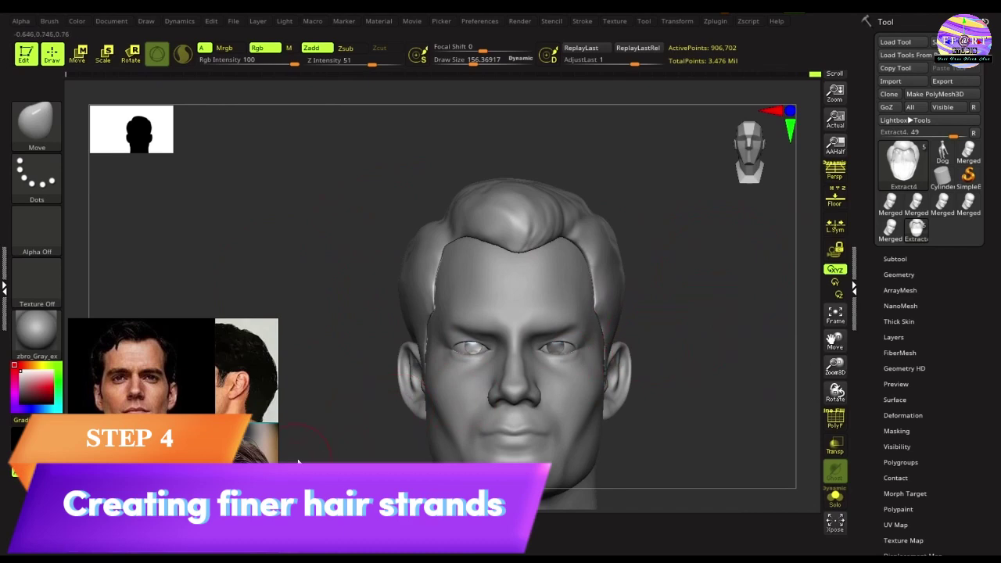
Choose the ZBGs_Standard hair brush and sculpt fine strands from the temple hairline back across the upper side of the head
alt+drag(297, 462, 258, 416)
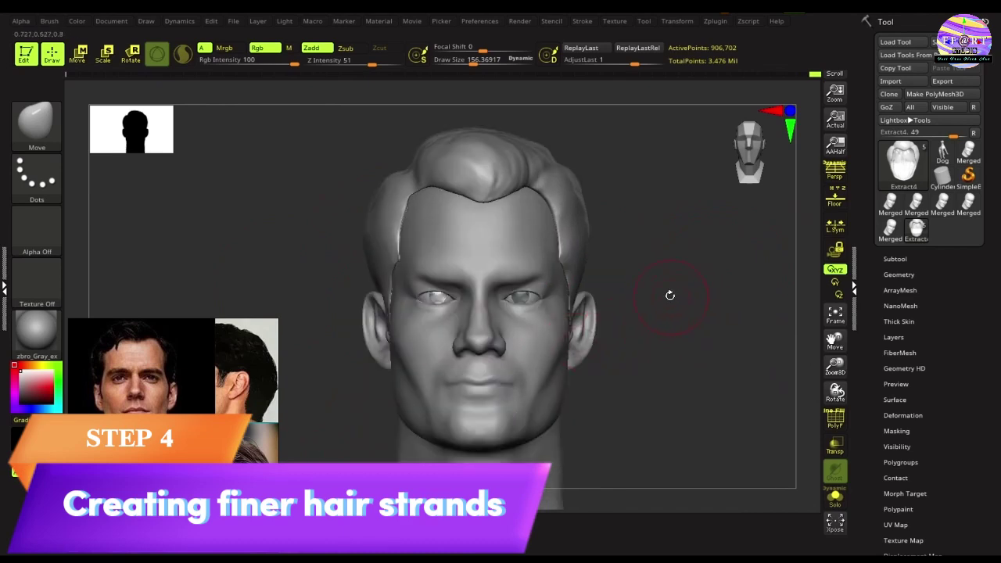
key(b)
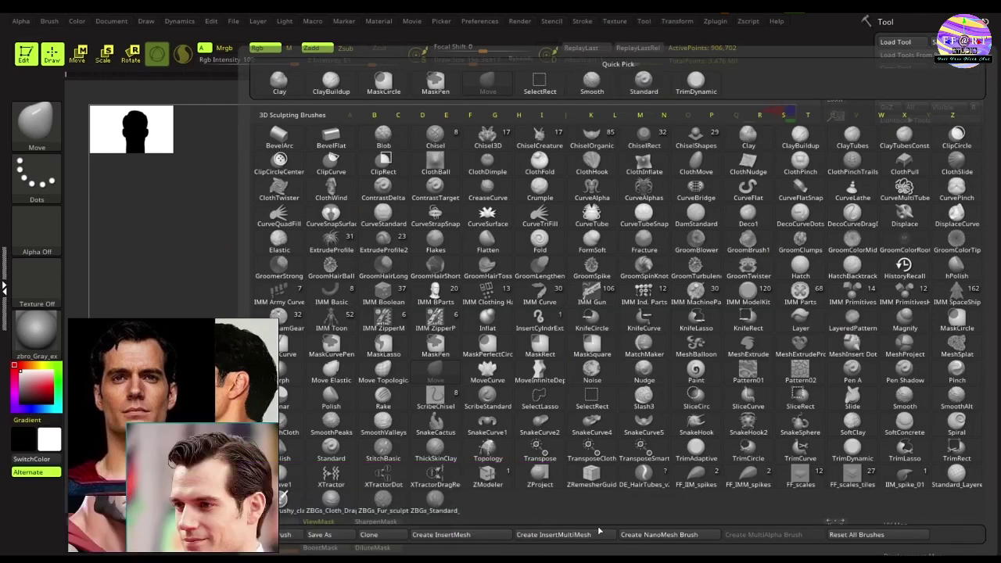
click(435, 500)
drag(750, 329, 672, 328)
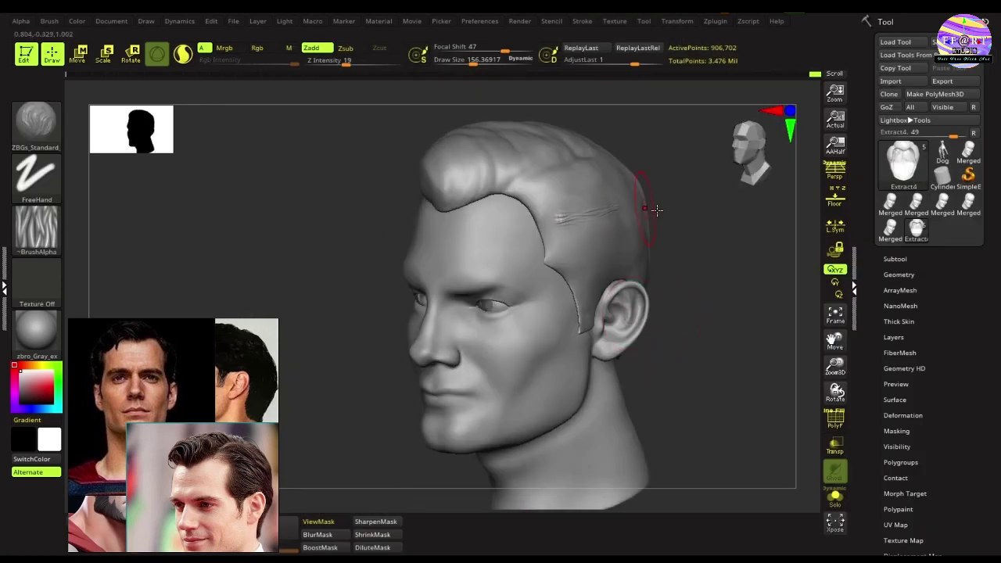
alt+drag(573, 232, 534, 272)
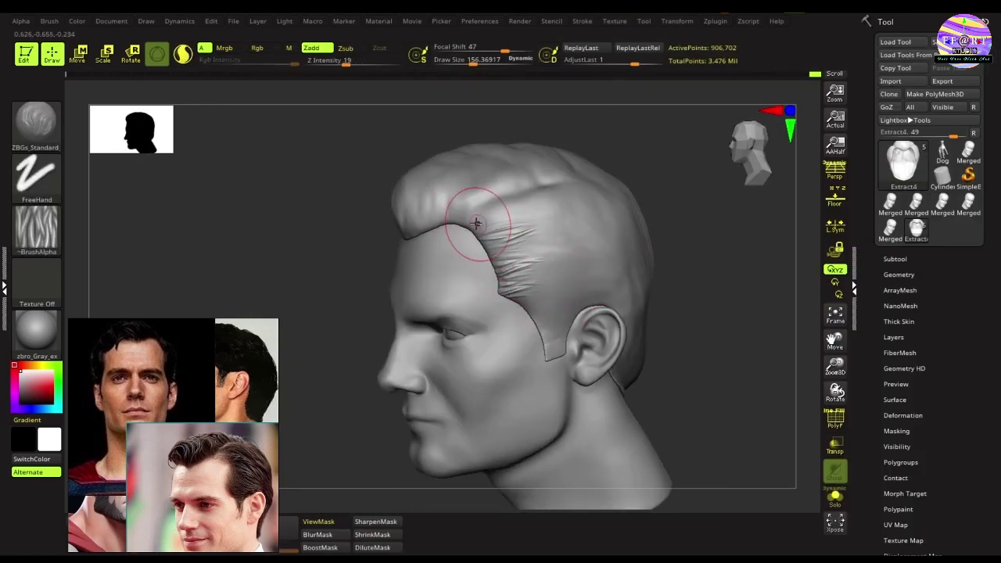
drag(530, 208, 539, 217)
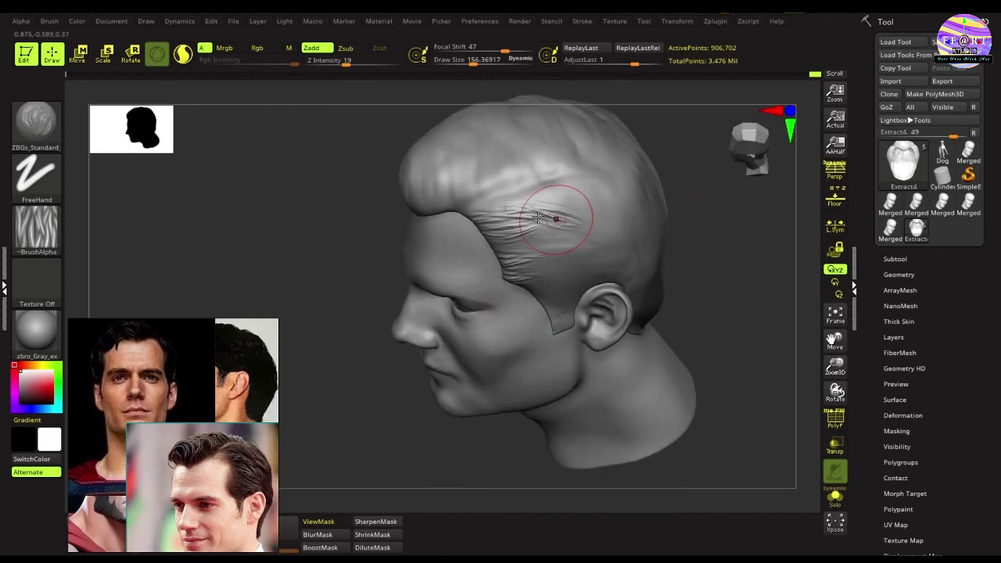
drag(649, 235, 694, 291)
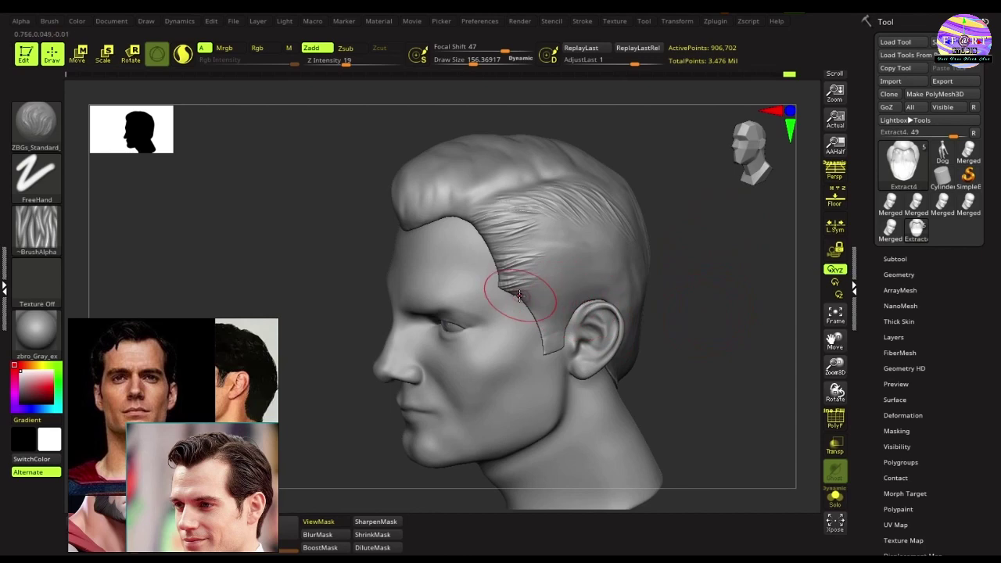
Extend the fine hair strands above the sideburn and behind the ear, using a draw size of about 244
drag(520, 295, 539, 290)
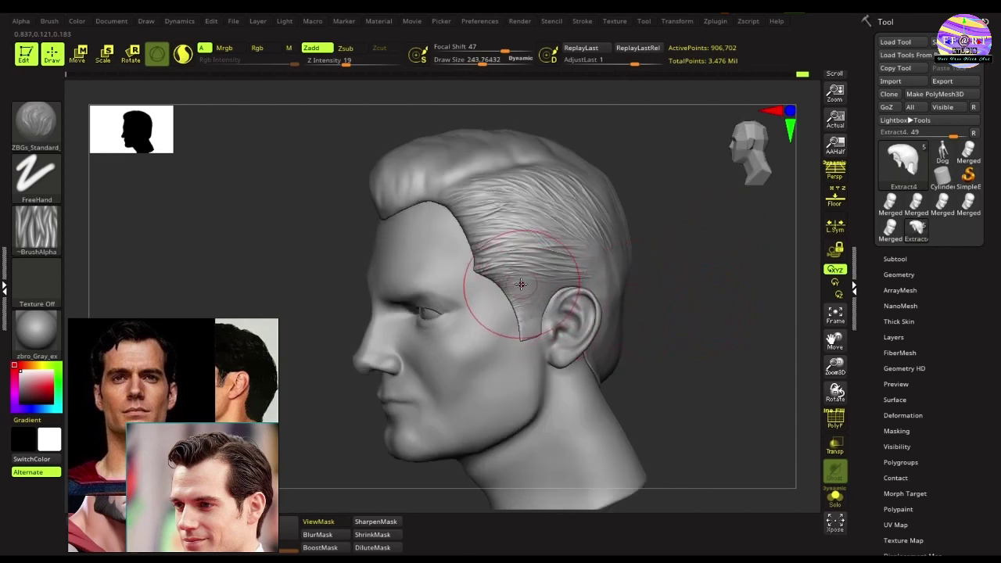
drag(661, 278, 567, 276)
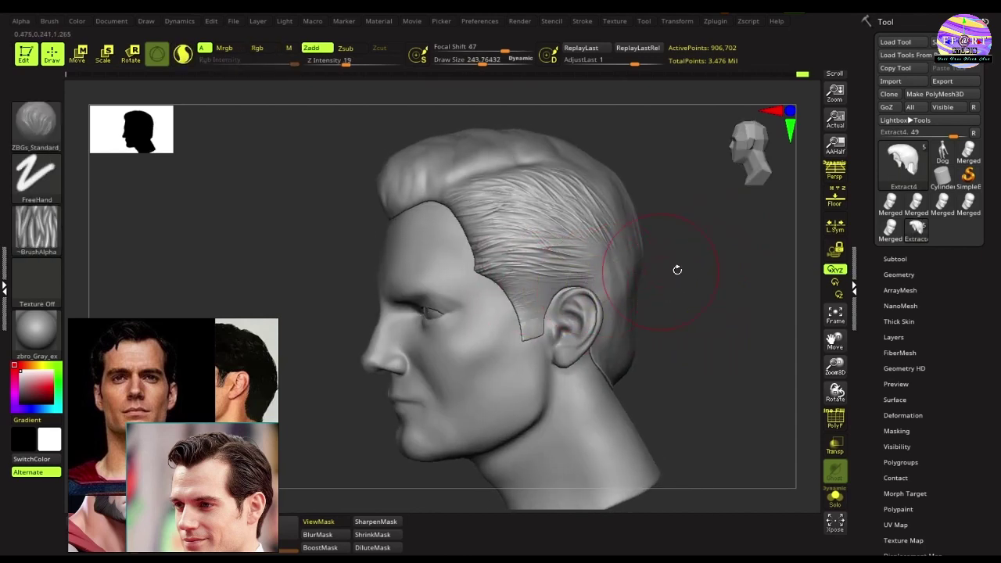
drag(677, 269, 617, 236)
drag(372, 251, 543, 270)
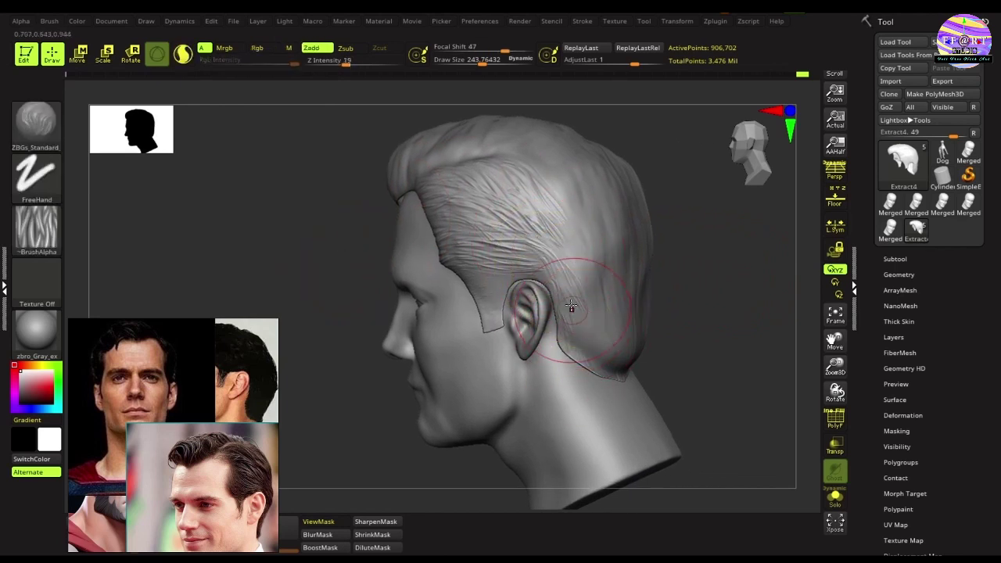
drag(600, 354, 616, 240)
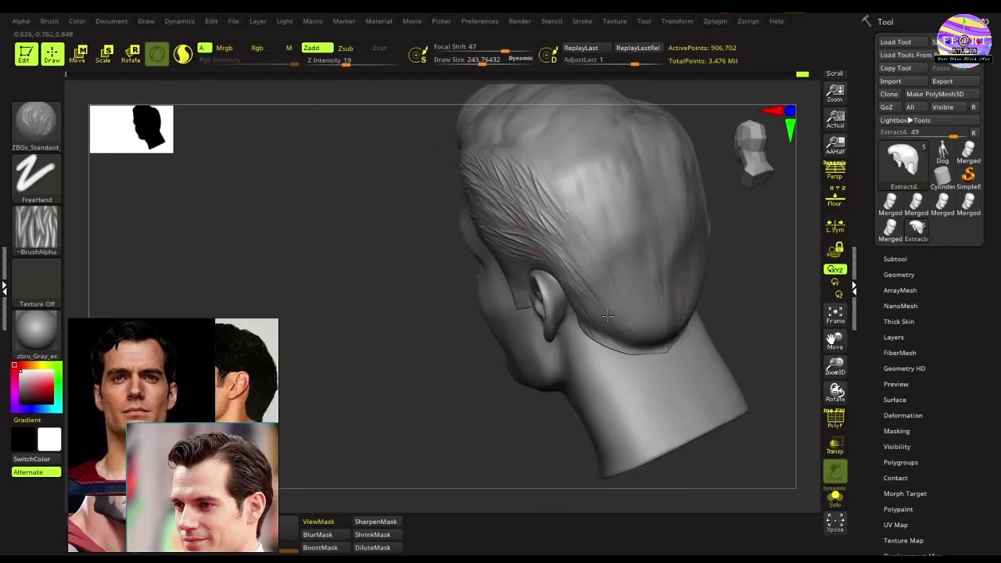
Sculpt fine hair strands down the back of the head from behind the ear to the nape with the ZBGs_Standard brush
drag(433, 290, 479, 232)
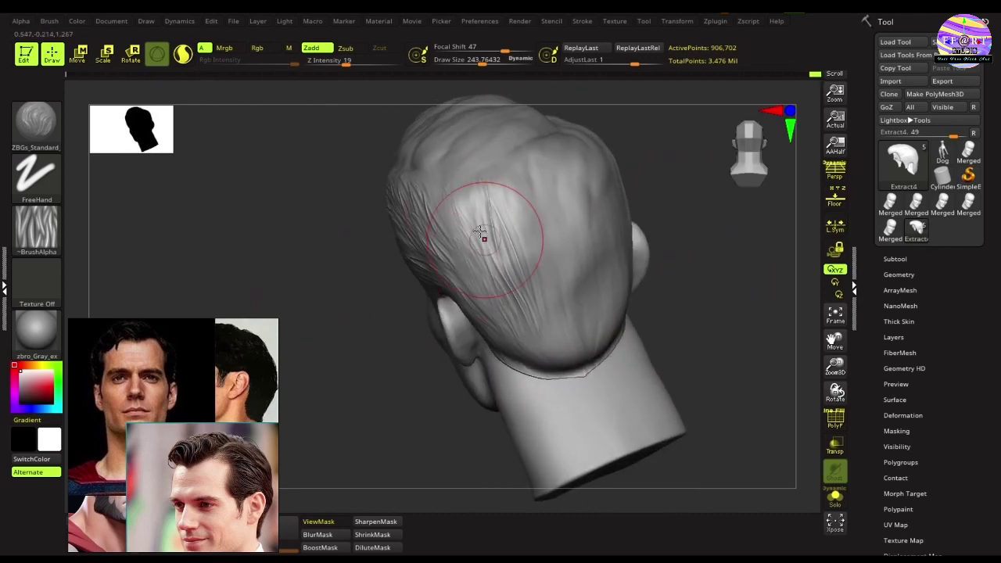
drag(595, 328, 538, 202)
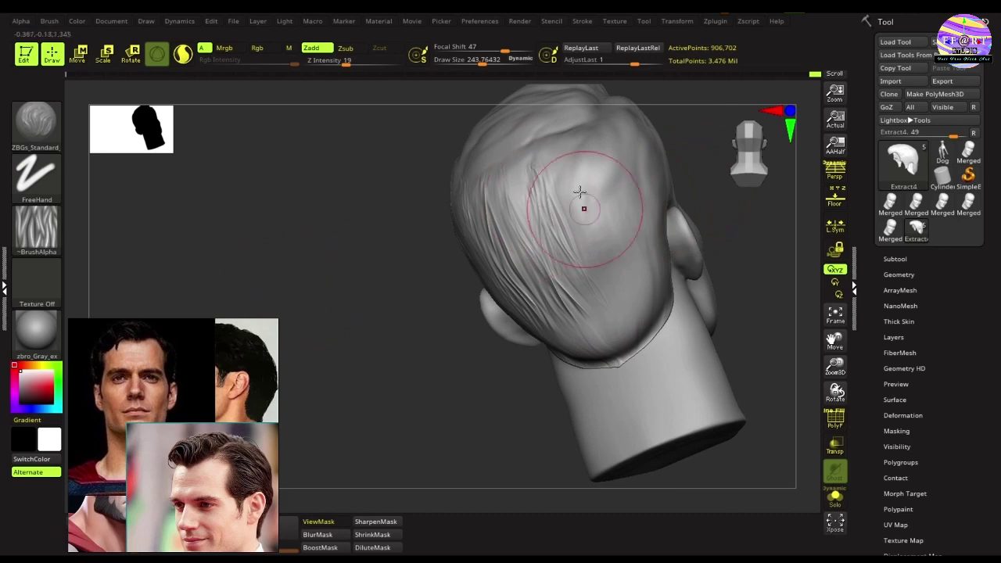
drag(610, 173, 649, 266)
drag(678, 300, 487, 296)
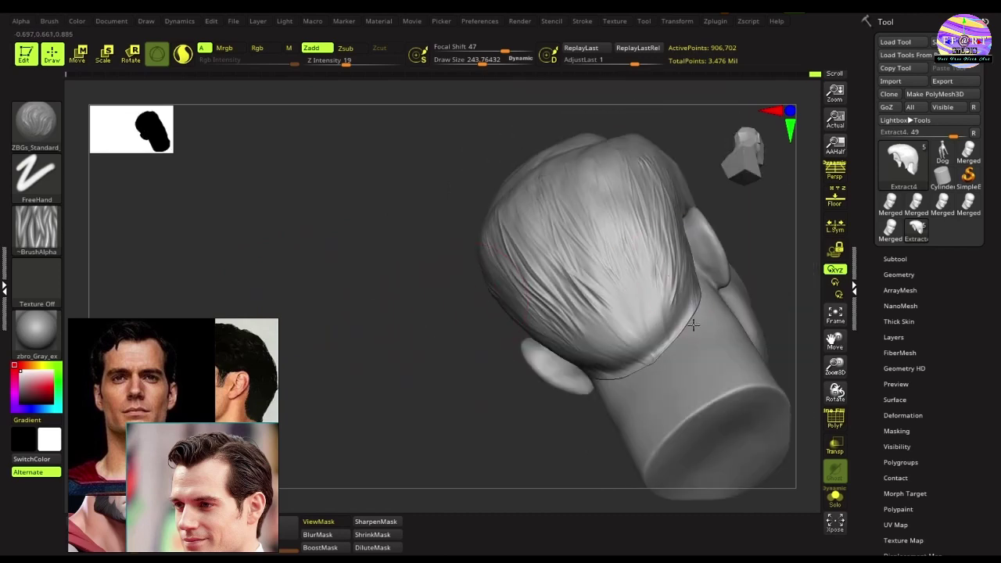
drag(375, 357, 552, 371)
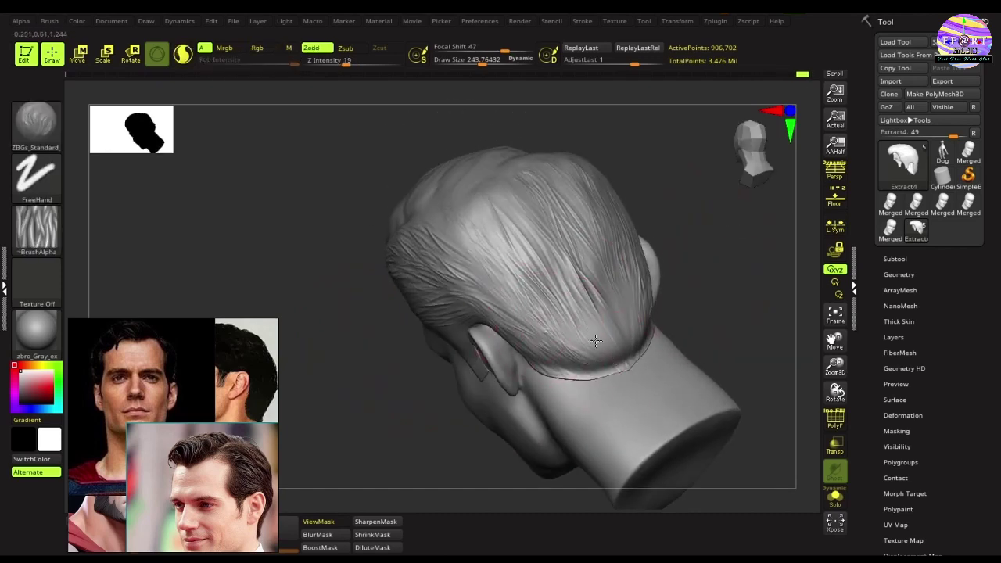
drag(673, 295, 625, 347)
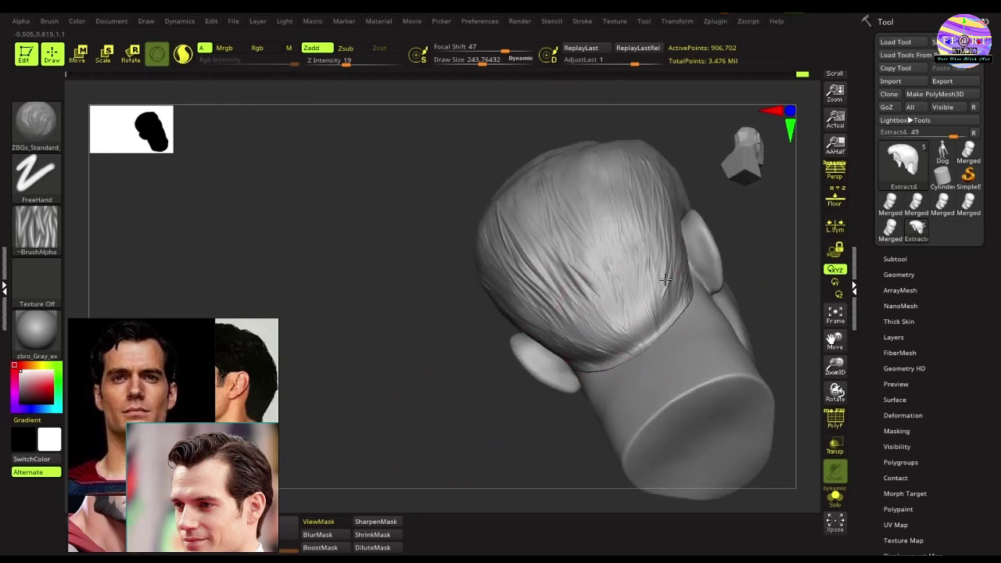
drag(601, 272, 420, 388)
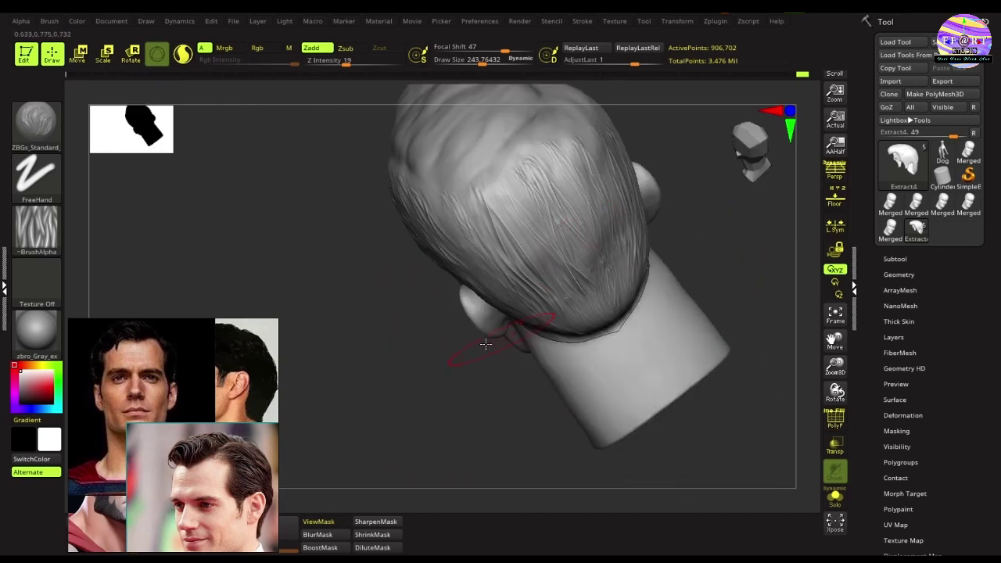
Sculpt fine strands along the front quiff, following its curl above the forehead and sweeping back over the top of the head
drag(486, 344, 362, 271)
mouse_move(444, 243)
mouse_down()
mouse_move(398, 269)
mouse_move(376, 312)
mouse_move(415, 291)
mouse_move(391, 289)
mouse_up()
key(ctrl)
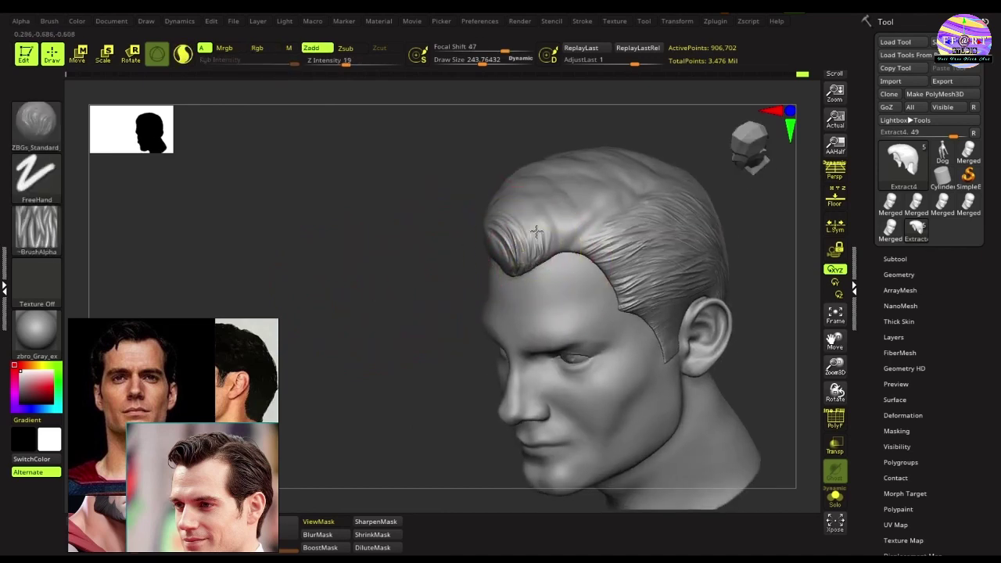
mouse_move(511, 179)
right_down()
mouse_move(523, 258)
mouse_move(492, 254)
mouse_move(554, 250)
mouse_move(599, 277)
mouse_move(383, 198)
mouse_move(340, 258)
mouse_move(389, 224)
mouse_move(398, 274)
right_up()
key(ctrl)
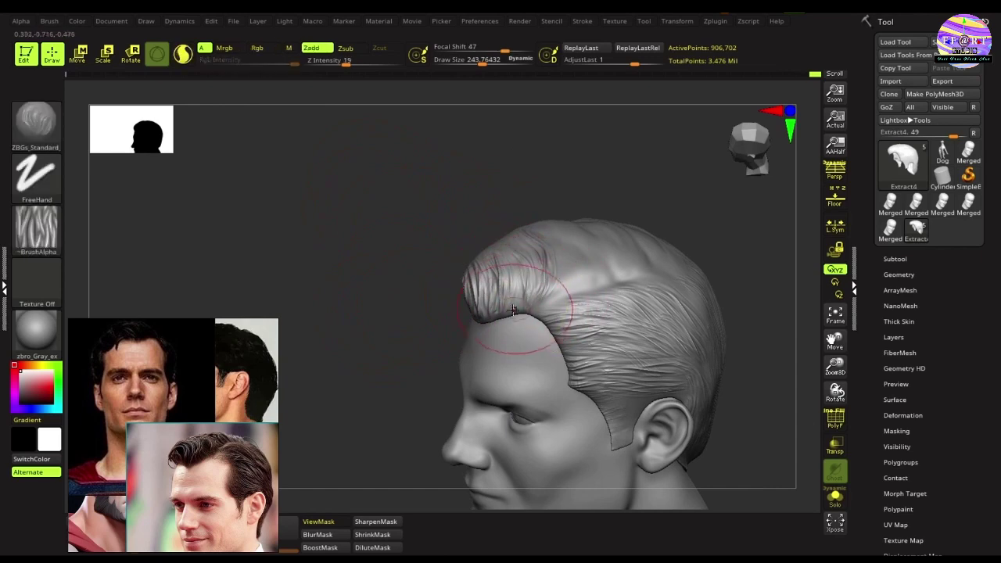
right_drag(566, 214, 531, 246)
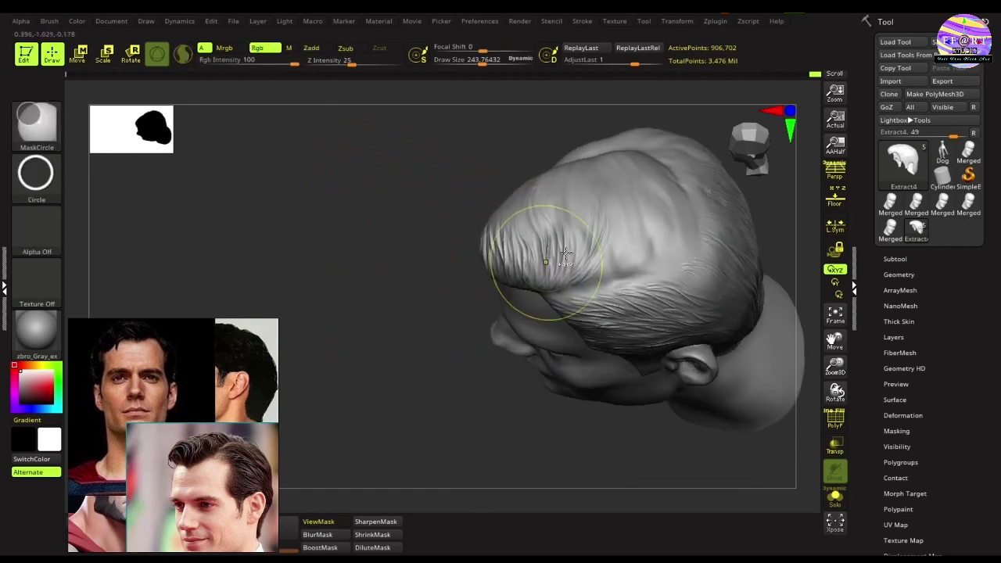
mouse_move(580, 285)
shift+mouse_down()
mouse_move(594, 254)
mouse_move(648, 258)
mouse_move(648, 228)
mouse_move(640, 271)
mouse_move(625, 224)
mouse_move(665, 252)
mouse_move(693, 251)
mouse_move(648, 190)
mouse_move(667, 171)
shift+mouse_up()
mouse_move(676, 227)
shift+mouse_down()
mouse_move(665, 234)
mouse_move(670, 224)
mouse_move(562, 199)
shift+mouse_up()
Set the draw size to about 179 and sculpt fine strands at the opposite temple hairline and down the sideburn
mouse_move(323, 224)
mouse_down()
mouse_move(494, 220)
mouse_move(532, 207)
mouse_up()
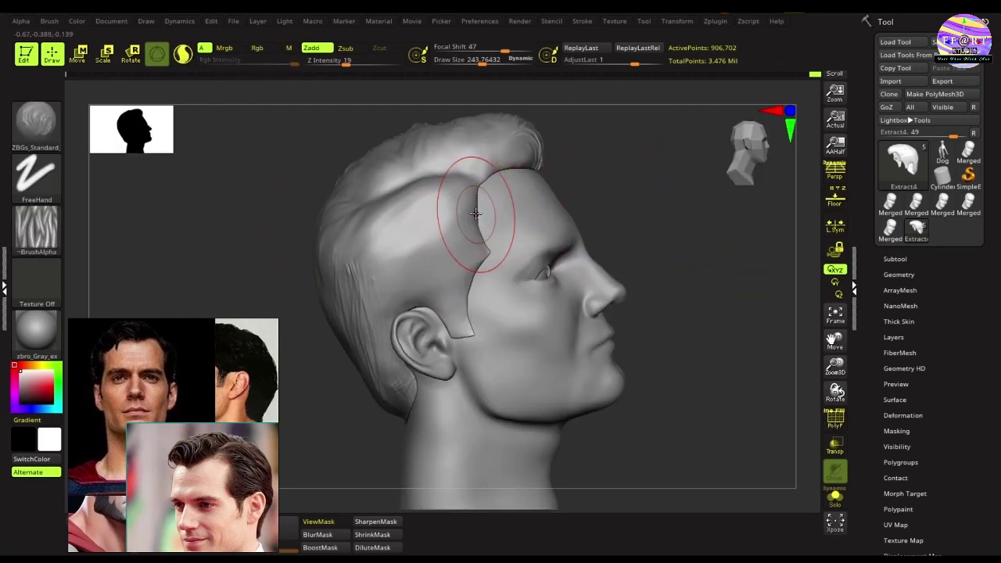
key(s)
drag(469, 212, 446, 217)
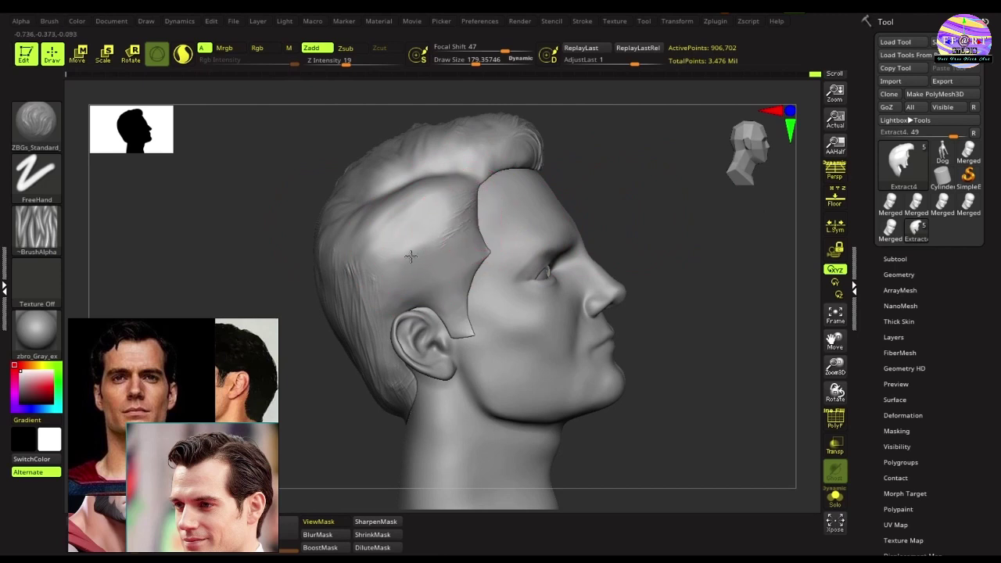
shift+drag(491, 279, 472, 308)
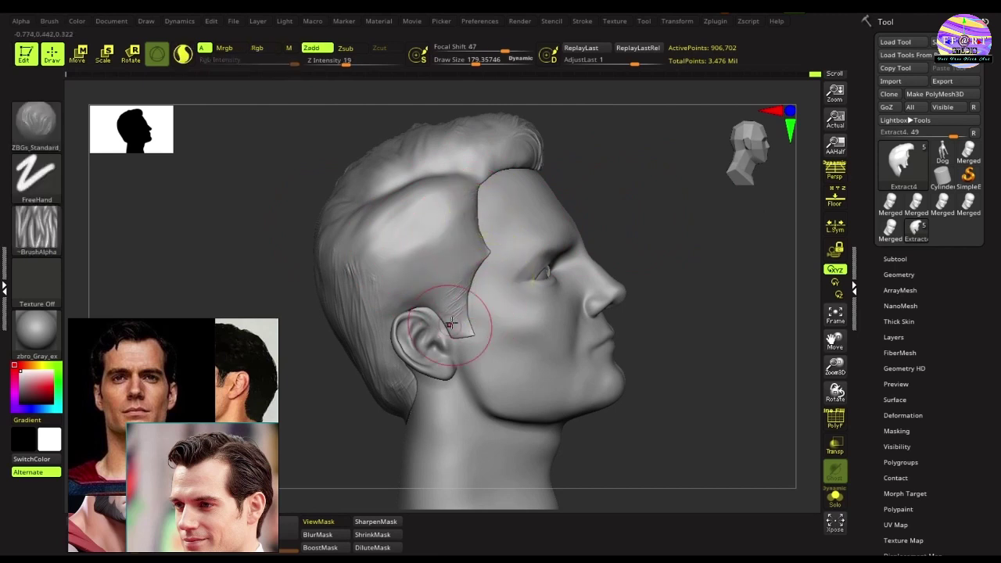
mouse_move(473, 267)
mouse_down()
mouse_move(490, 247)
mouse_move(475, 223)
mouse_move(416, 238)
mouse_move(406, 267)
mouse_up()
mouse_move(323, 279)
mouse_down()
mouse_move(465, 202)
mouse_move(469, 180)
mouse_move(411, 236)
mouse_up()
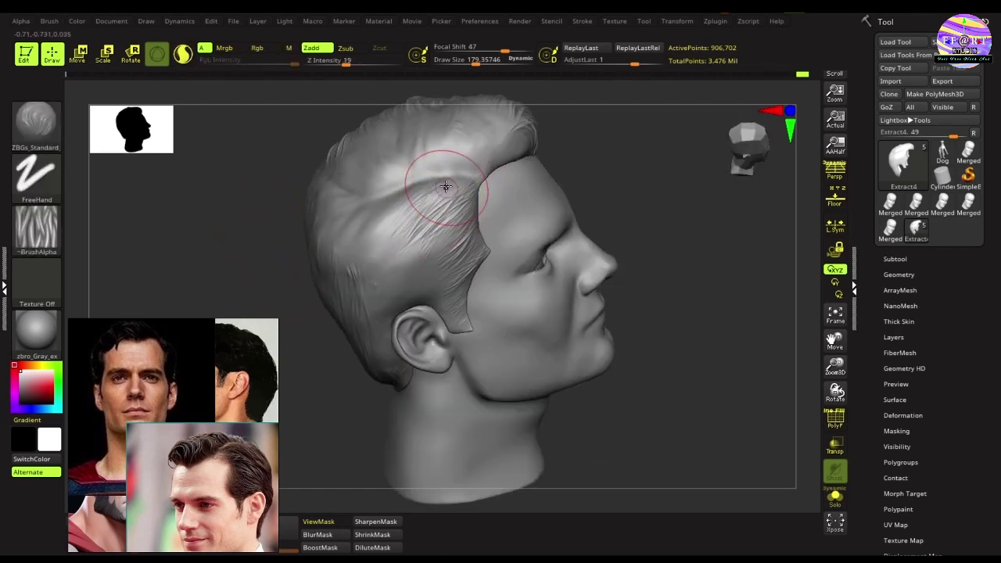
Sculpt strands from the temple across the side toward the back of the head, raising the draw size to about 237
drag(445, 186, 391, 212)
mouse_move(297, 258)
mouse_down()
mouse_move(423, 309)
mouse_move(383, 317)
mouse_up()
mouse_move(403, 225)
mouse_down()
mouse_move(387, 250)
mouse_move(391, 218)
mouse_move(344, 258)
mouse_move(364, 295)
mouse_up()
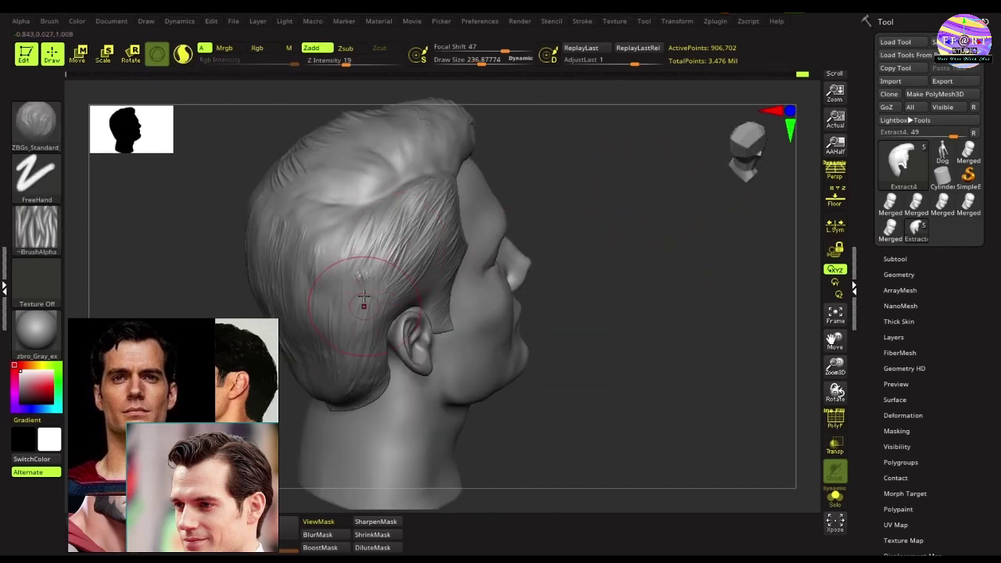
drag(354, 223, 308, 271)
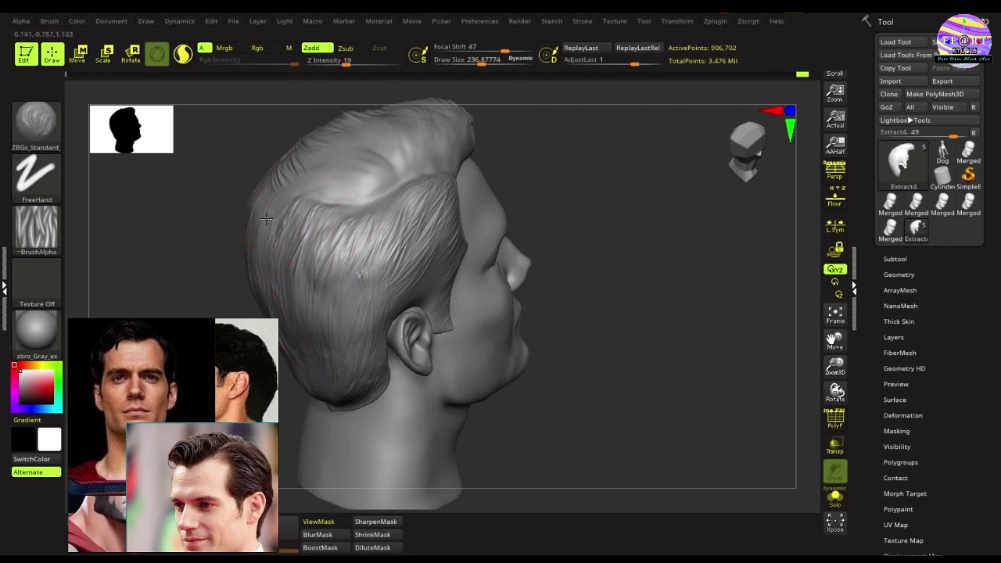
shift+drag(265, 219, 346, 244)
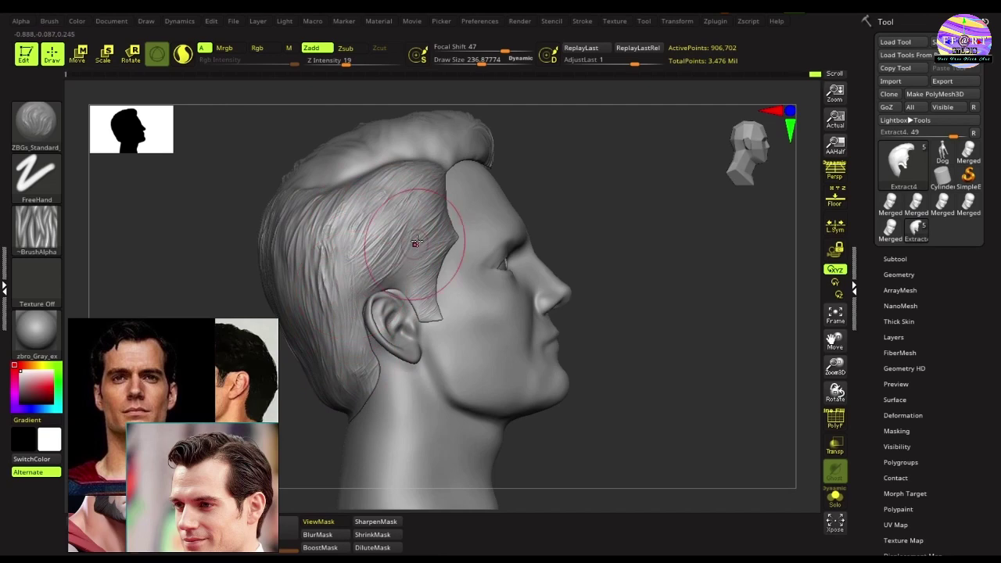
Refine the strands around the temple hairline, above the ear and on the sideburn
mouse_move(388, 297)
shift+mouse_down()
mouse_move(424, 212)
mouse_move(390, 279)
shift+mouse_up()
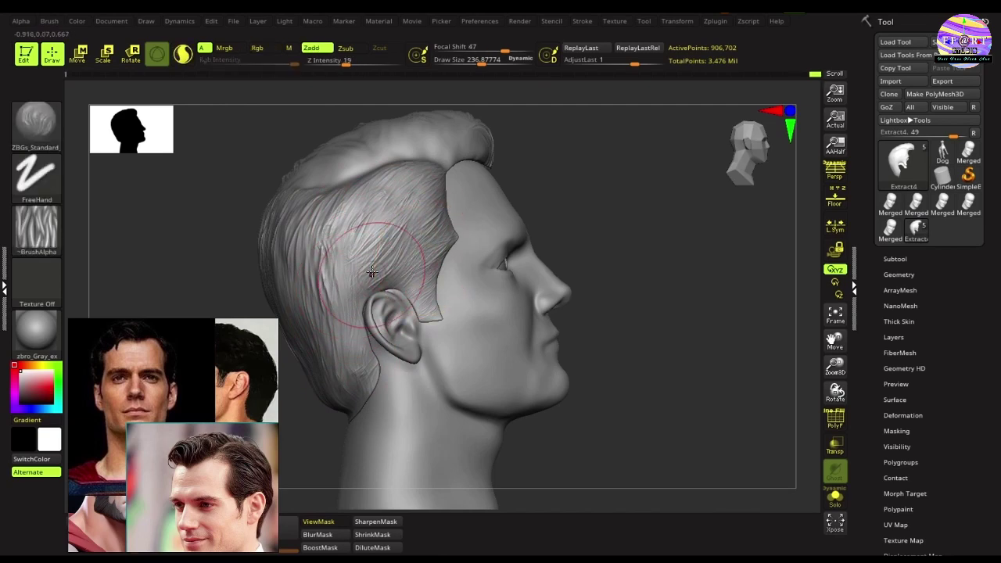
mouse_move(594, 235)
mouse_down()
mouse_move(648, 241)
mouse_move(547, 264)
mouse_up()
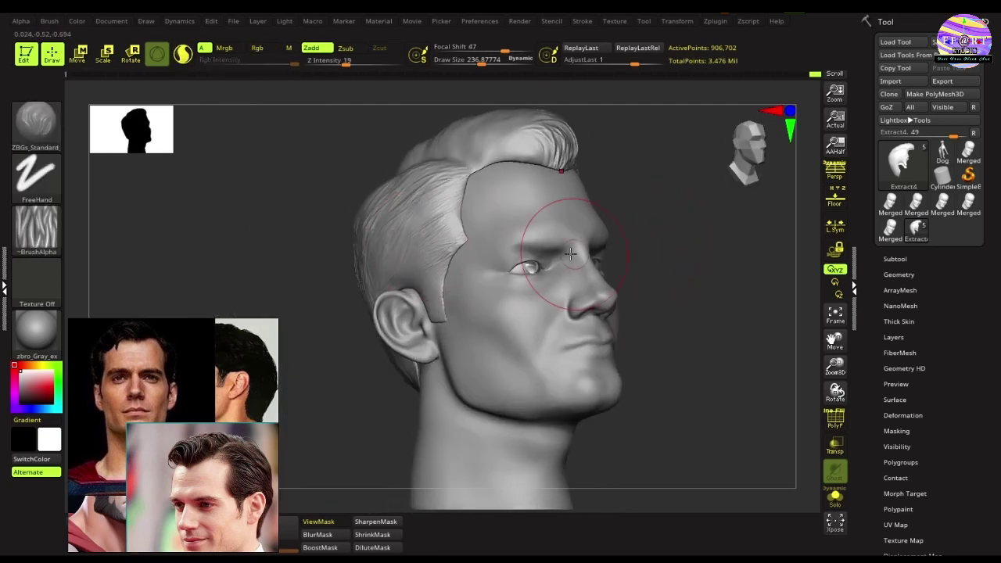
drag(258, 268, 464, 211)
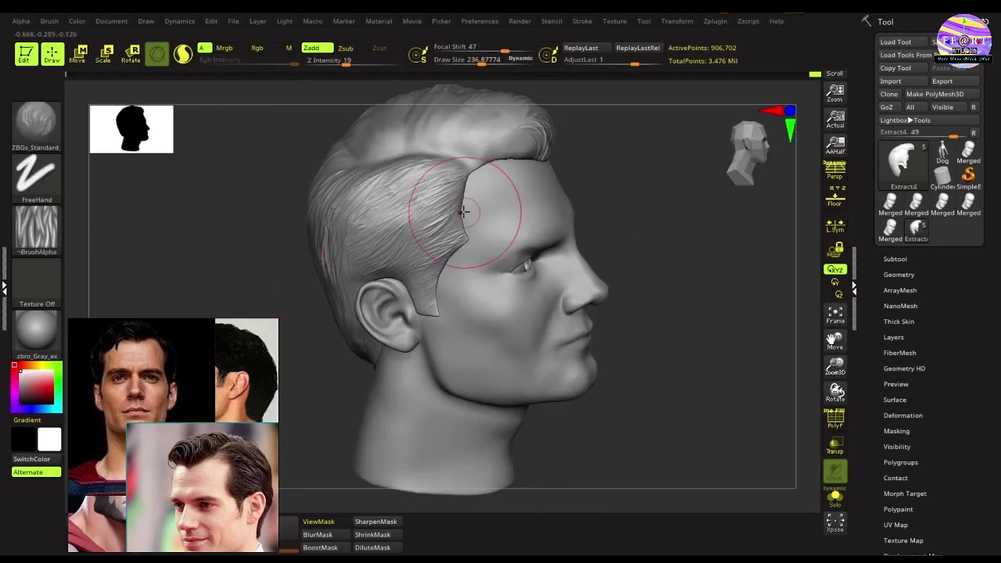
shift+drag(348, 243, 424, 223)
drag(251, 273, 458, 245)
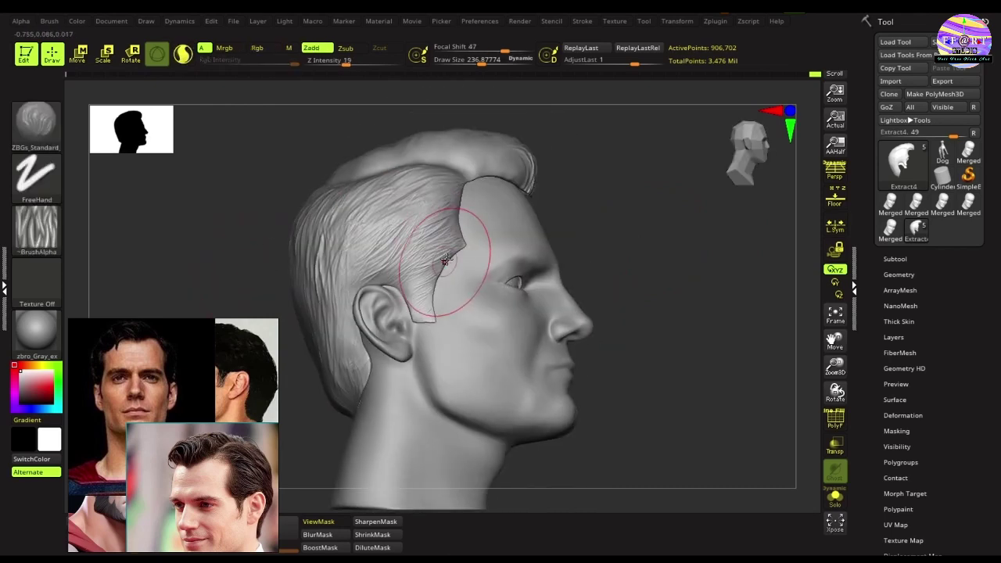
shift+drag(428, 281, 487, 276)
drag(617, 254, 653, 240)
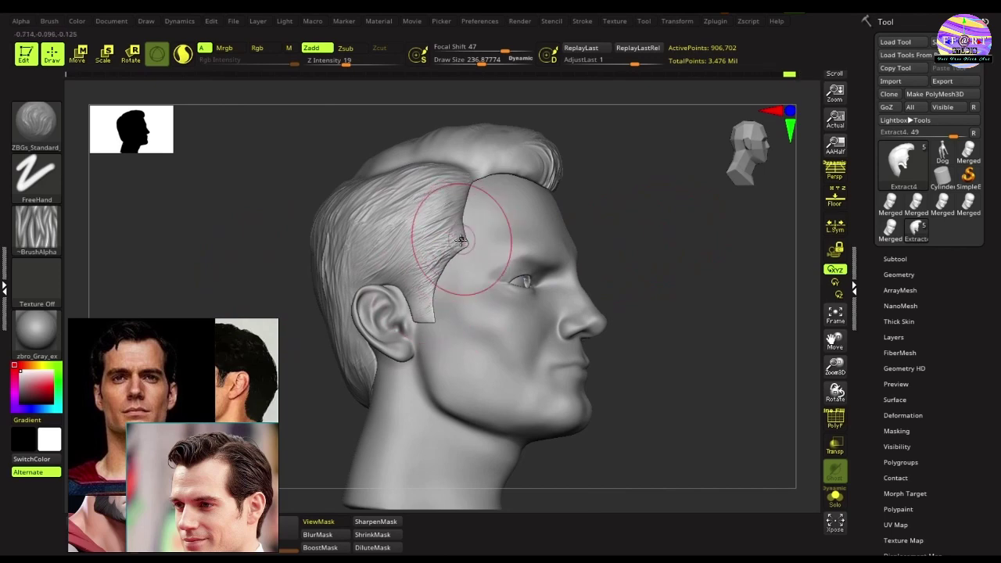
shift+drag(461, 240, 462, 212)
Add fine strands over the top of the head and quiff, blending them into the side hair at the temple
mouse_move(636, 203)
mouse_down()
mouse_move(699, 232)
mouse_move(728, 228)
mouse_move(683, 235)
mouse_move(692, 219)
mouse_move(563, 234)
mouse_move(278, 284)
mouse_move(282, 307)
mouse_up()
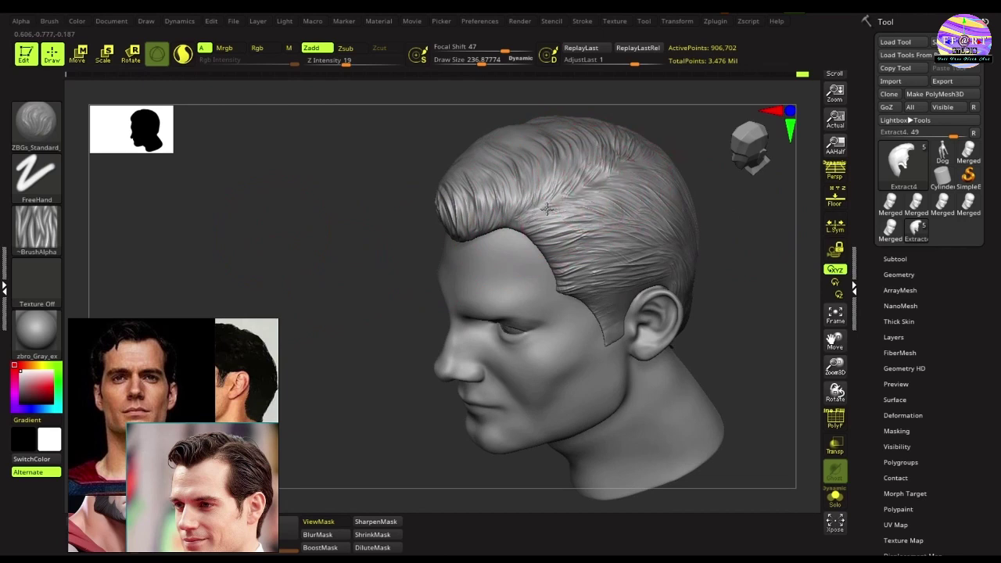
drag(752, 232, 563, 229)
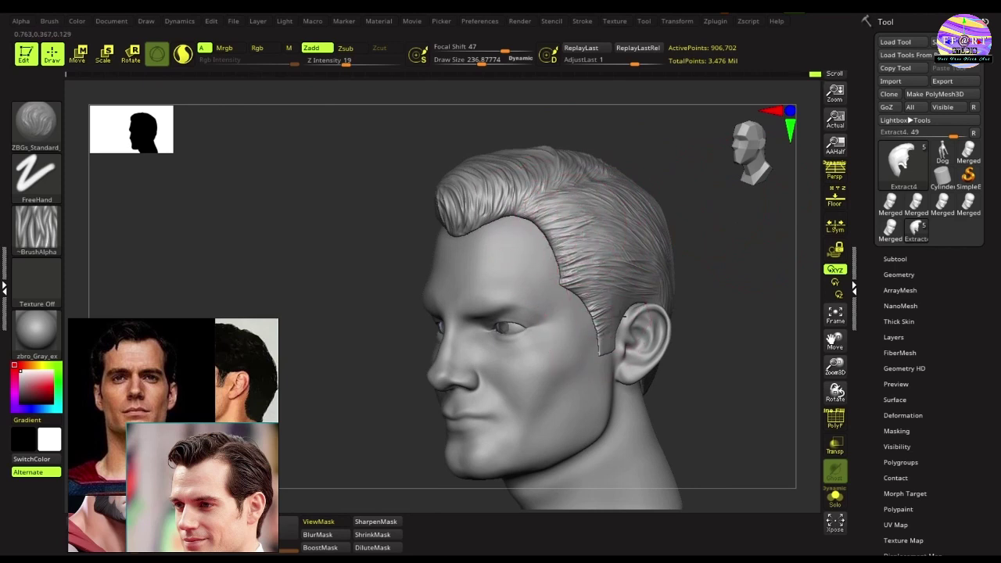
drag(628, 338, 471, 284)
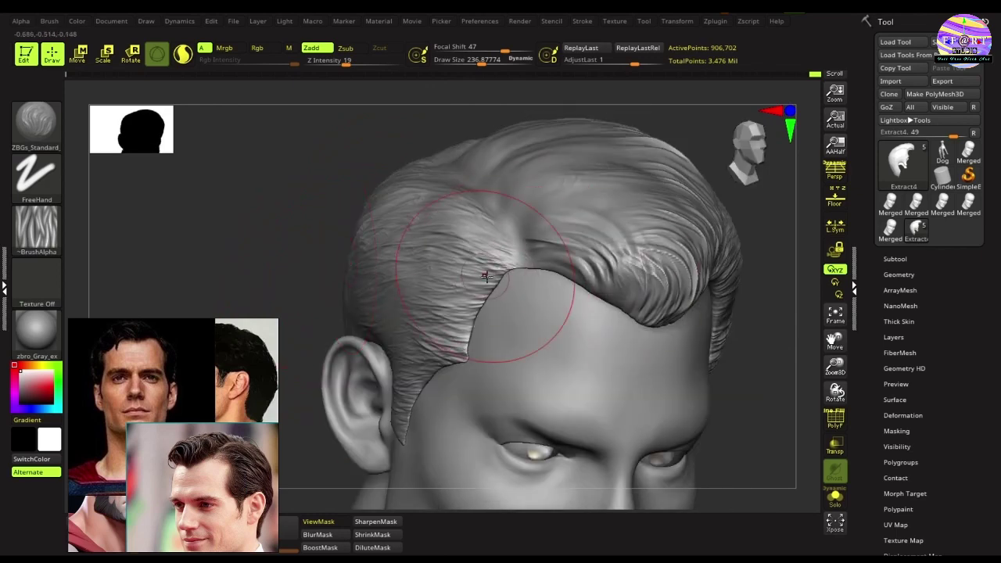
Sculpt strands along the parting and across the crown, working from above the head
mouse_move(404, 229)
mouse_down()
mouse_move(670, 223)
mouse_move(480, 242)
mouse_move(400, 273)
mouse_up()
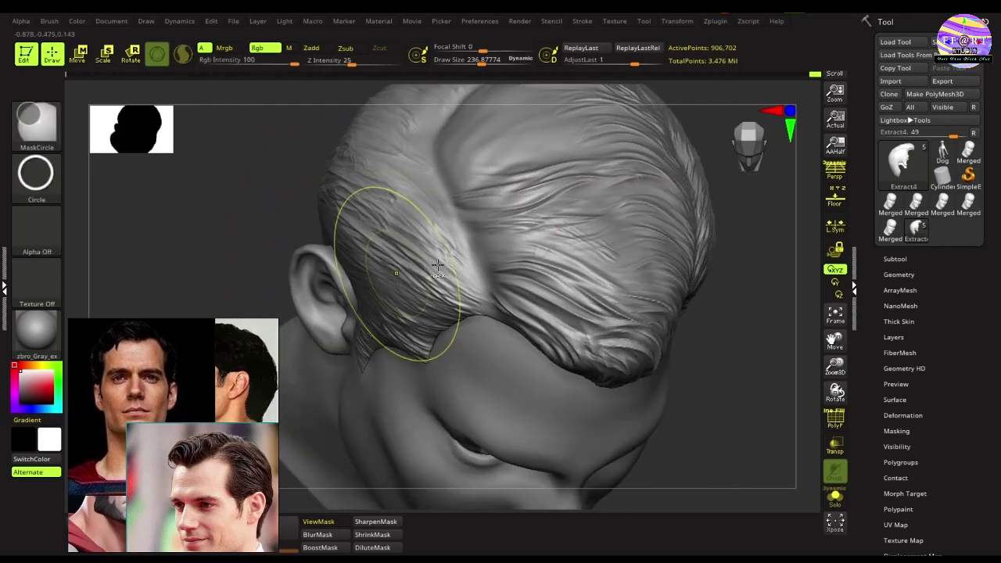
mouse_move(492, 196)
mouse_down()
mouse_move(576, 266)
mouse_move(476, 240)
mouse_up()
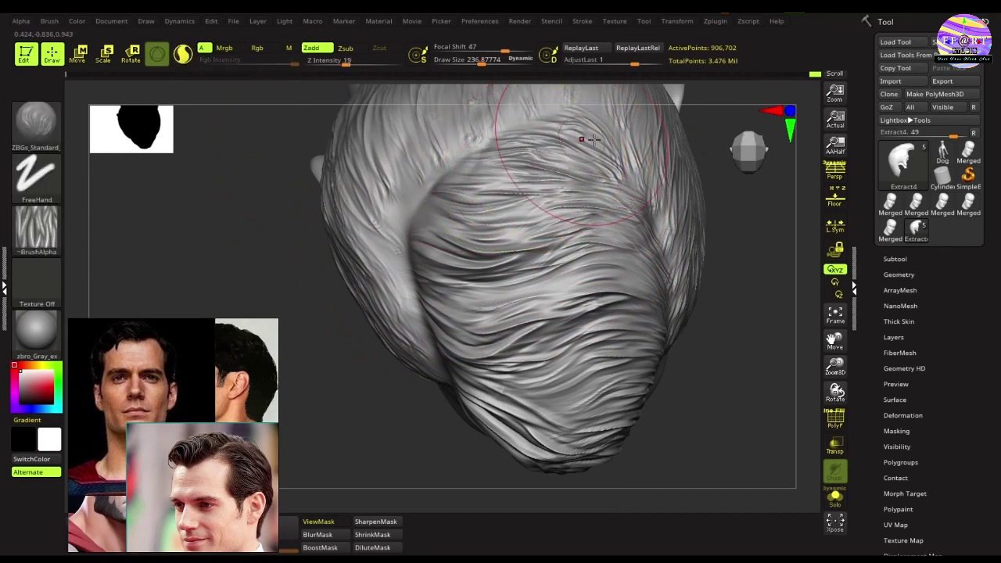
drag(674, 164, 743, 224)
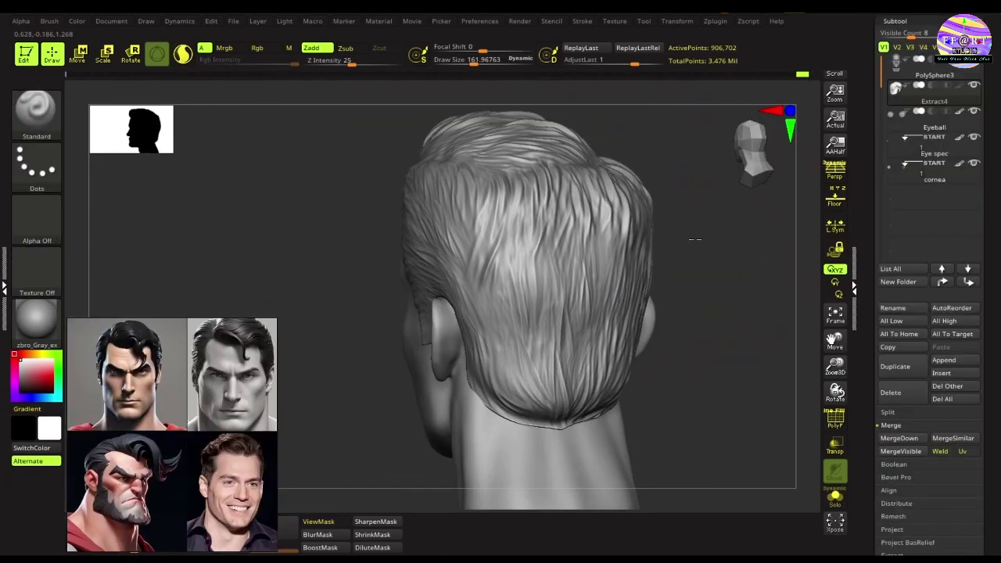
Switch to the Move brush and reshape the sideburn and hairline edge in front of the ear
mouse_move(679, 241)
mouse_down()
mouse_move(764, 242)
mouse_move(581, 273)
mouse_move(681, 260)
mouse_move(699, 286)
mouse_move(730, 235)
mouse_up()
key(b)
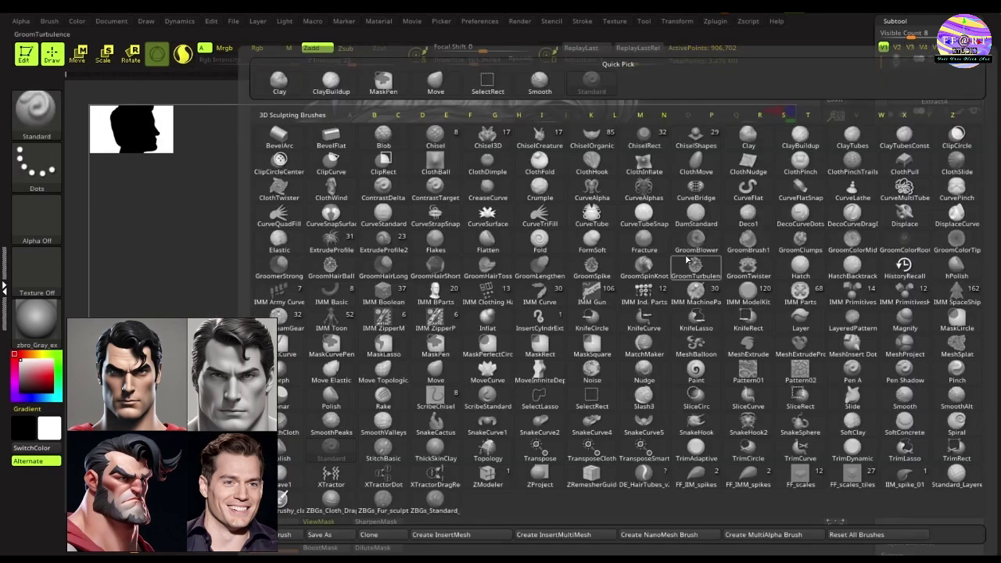
key(m)
key(v)
drag(741, 325, 505, 352)
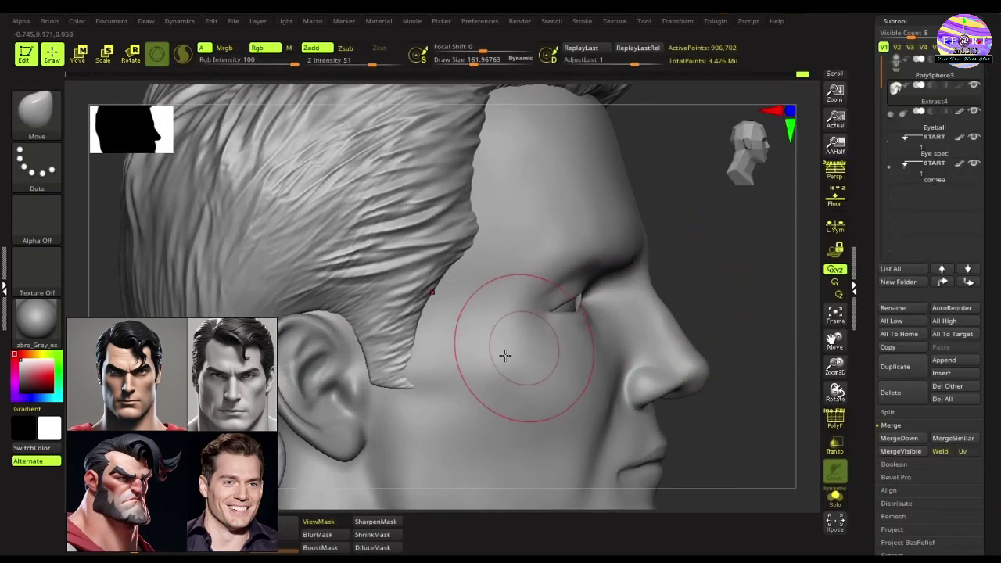
ctrl+right_drag(572, 321, 661, 323)
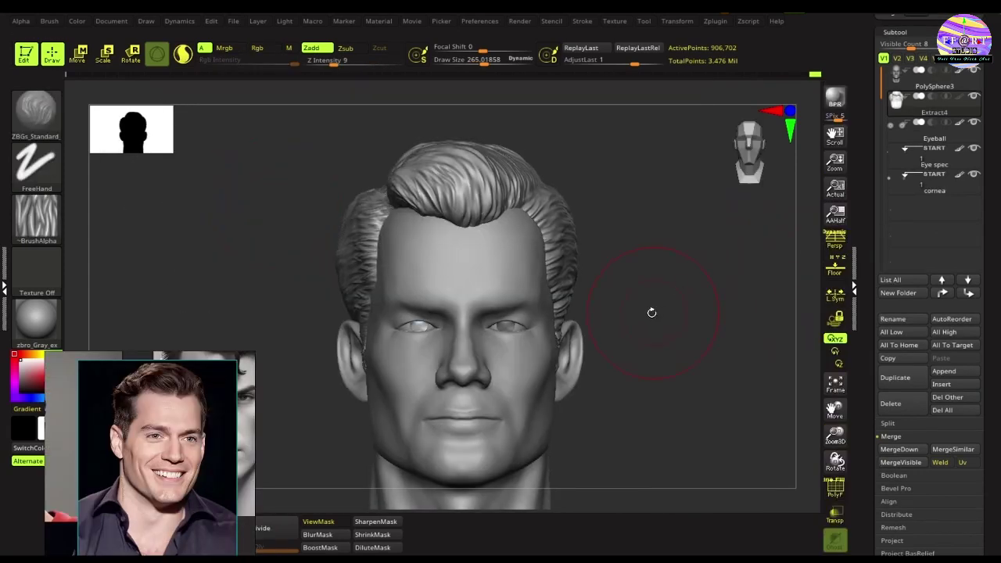
Soften the strands along the sideburn edge in front of the ear with the Smooth brush
mouse_move(649, 310)
mouse_down()
mouse_move(670, 308)
mouse_move(651, 303)
mouse_up()
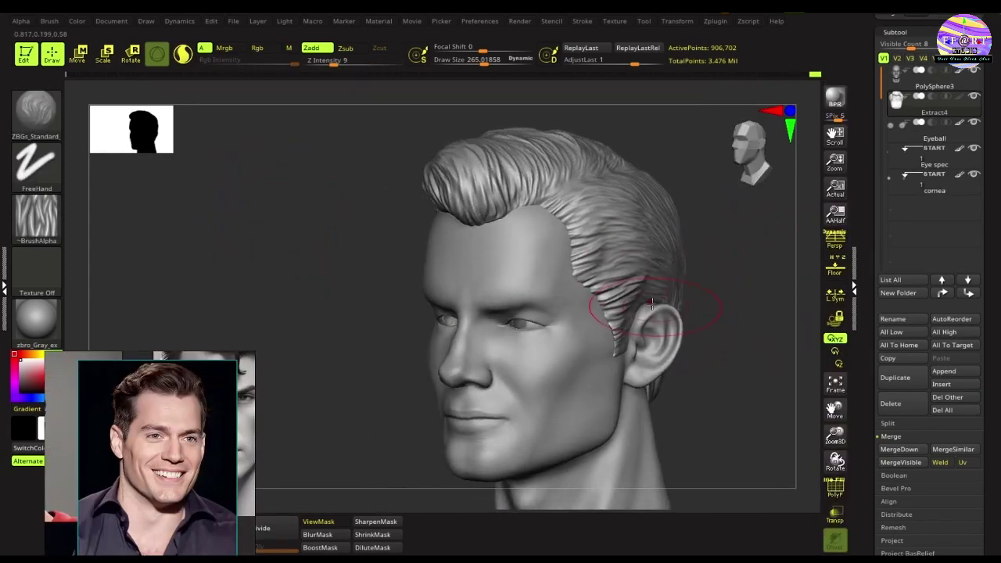
key(shift)
right_drag(651, 303, 630, 339)
key(shift)
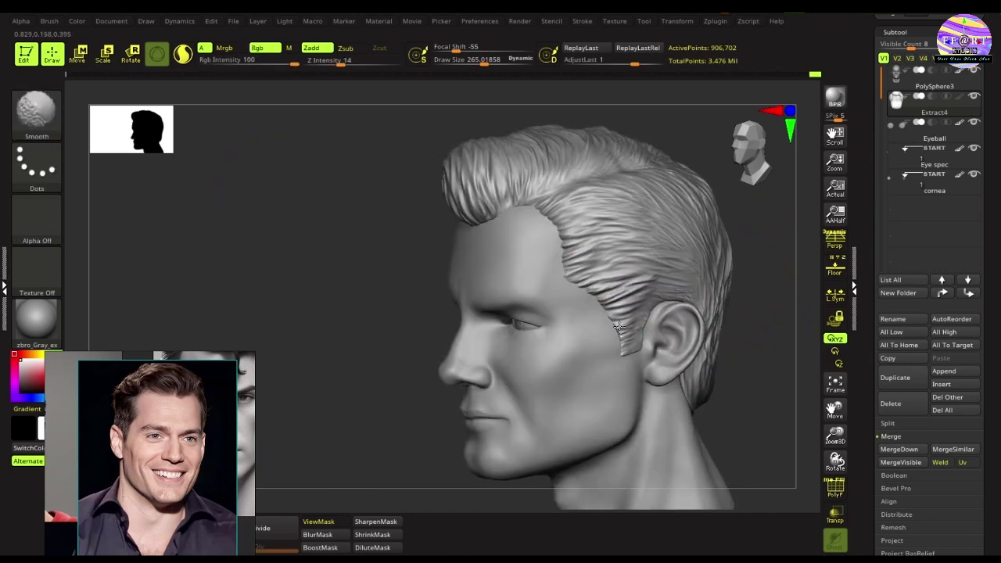
mouse_move(353, 281)
right_down()
mouse_move(515, 189)
mouse_move(547, 201)
mouse_move(668, 194)
right_up()
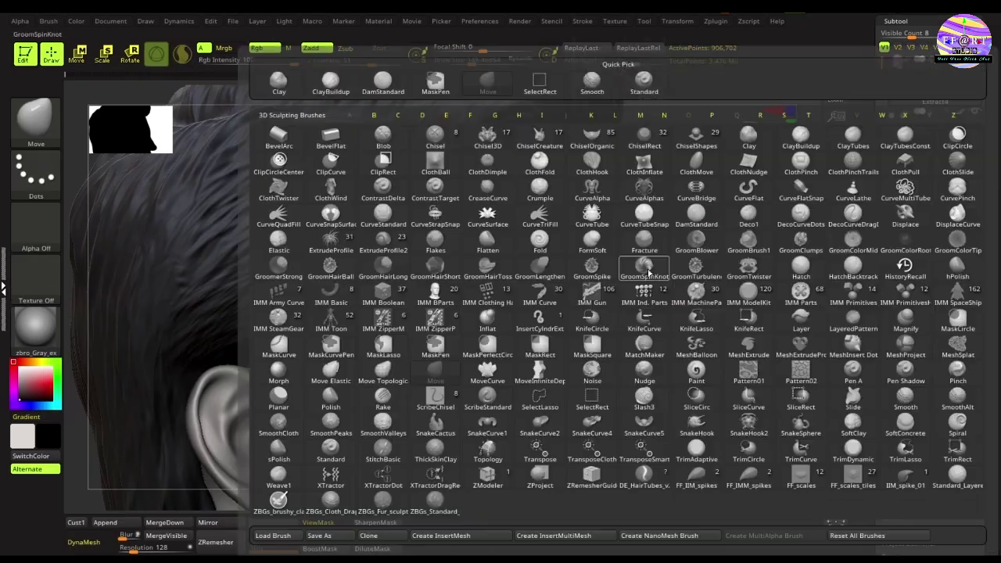
Choose the Pinch brush and tighten the hairline edge around both temples and sideburns, using a draw size of about 145
key(p)
key(i)
right_drag(449, 268, 442, 259)
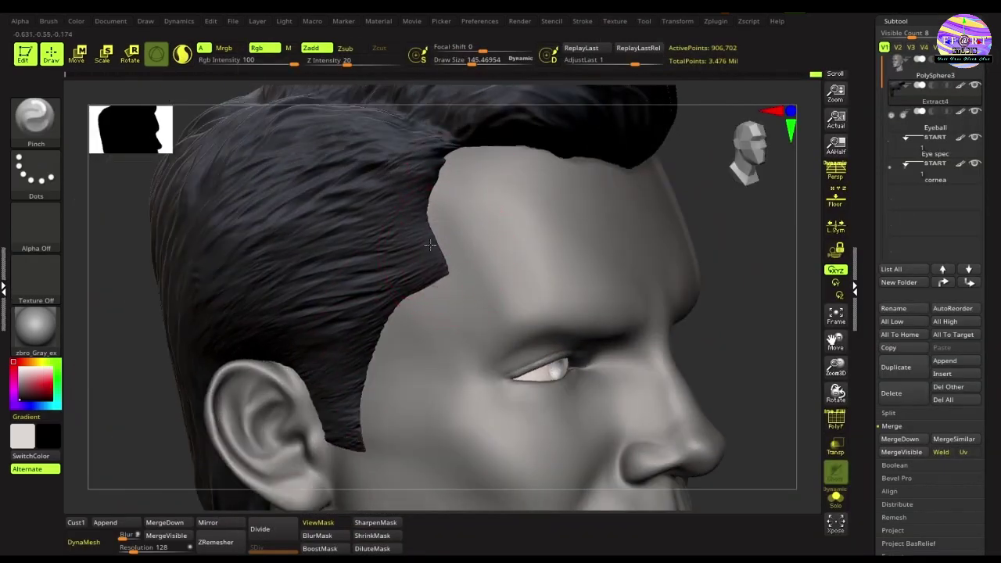
right_drag(737, 307, 359, 207)
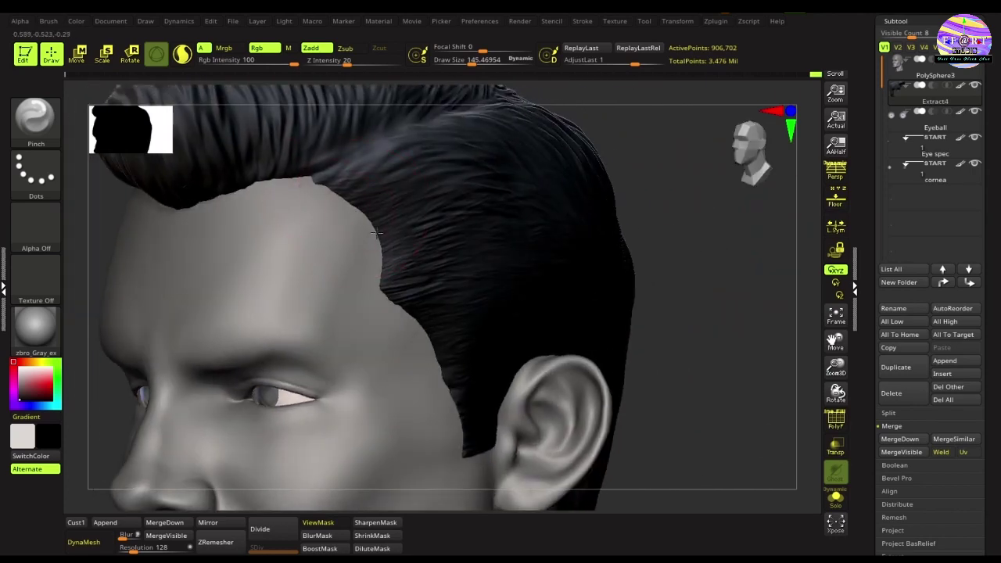
right_drag(404, 311, 395, 266)
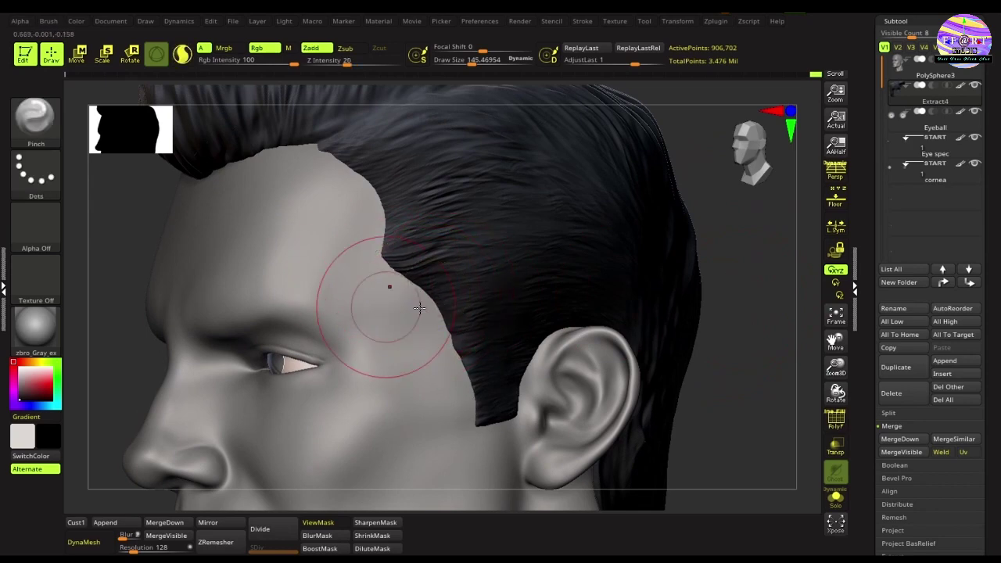
right_drag(428, 290, 540, 408)
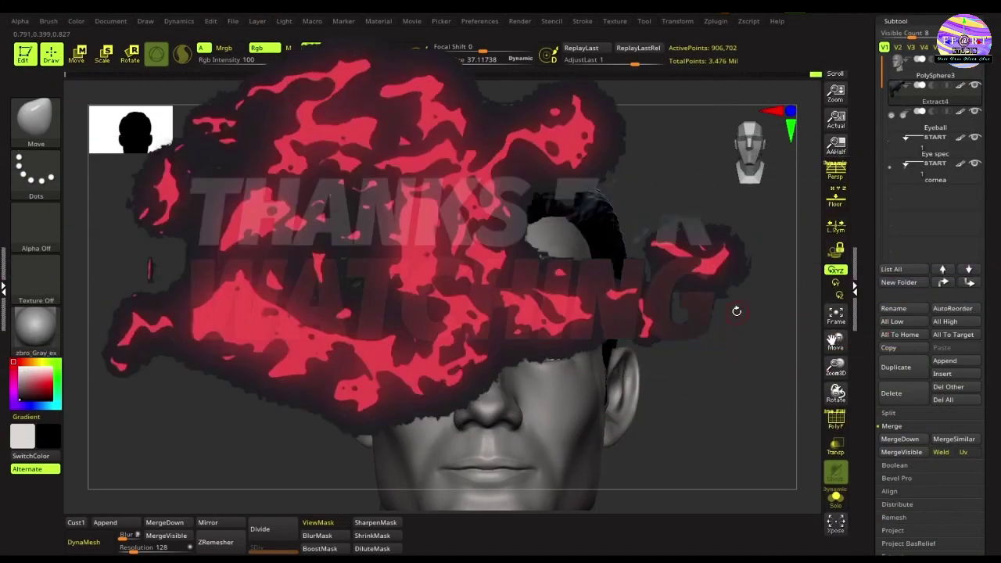
mouse_move(741, 301)
right_down()
mouse_move(702, 307)
mouse_move(788, 312)
mouse_move(701, 356)
right_up()
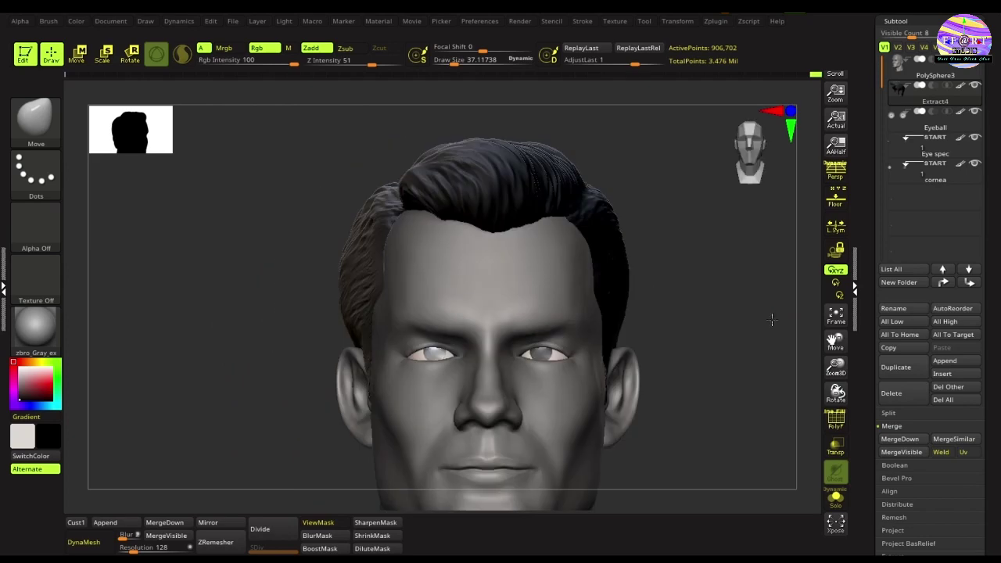
key(ctrl)
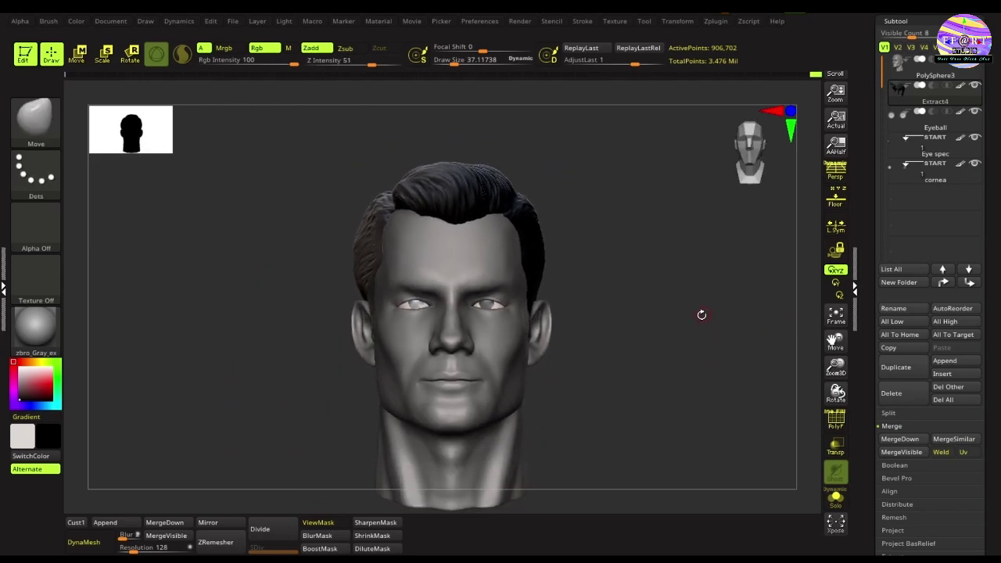
mouse_move(701, 314)
ctrl+right_down()
mouse_move(710, 337)
mouse_move(694, 329)
ctrl+right_up()
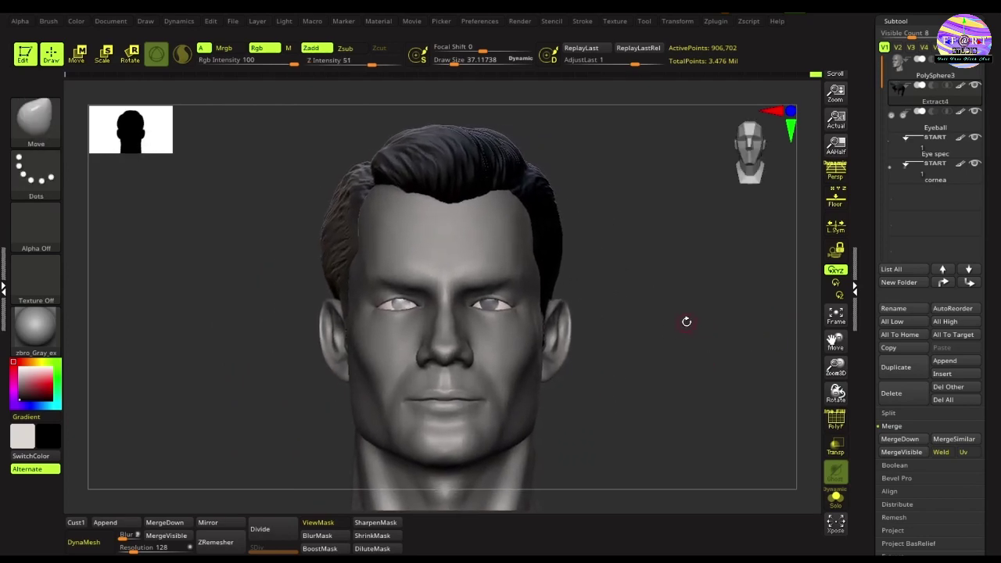